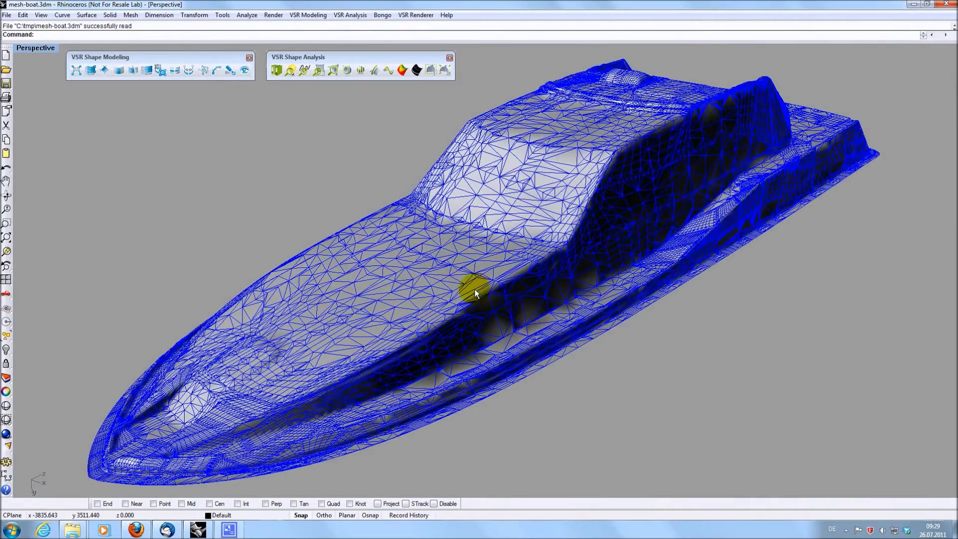
Create a Quick Surfacing surface over the boat's foredeck from the reference mesh, with extrapolation on, maximum angle 5.0 and maximum order 4
mouse_move(472, 289)
right_down()
mouse_move(578, 384)
mouse_move(672, 338)
mouse_move(636, 371)
mouse_move(578, 389)
mouse_move(517, 368)
mouse_move(479, 287)
right_up()
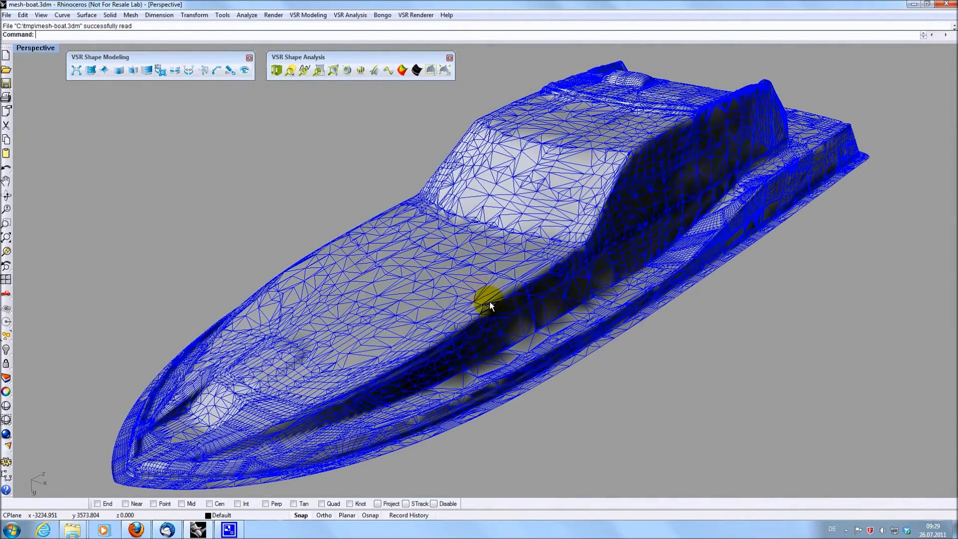
click(147, 71)
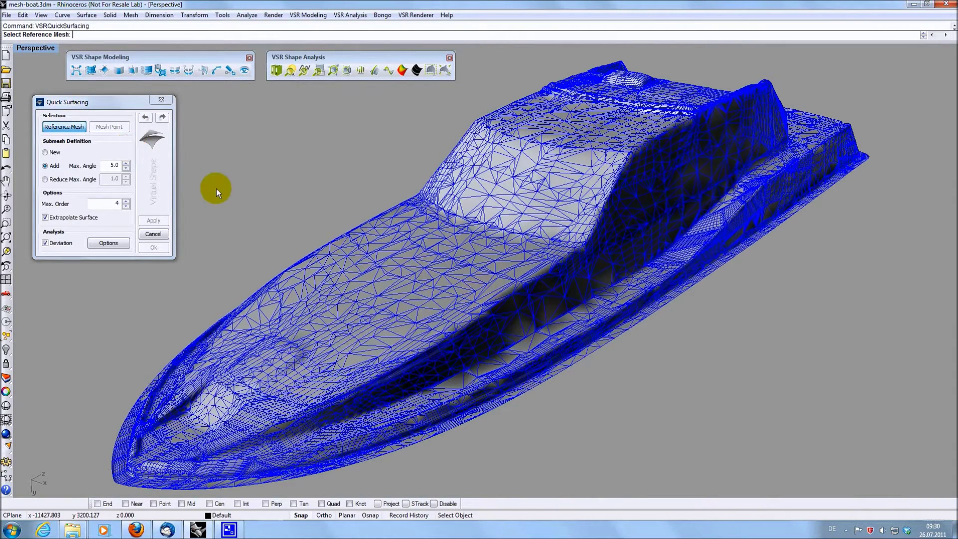
click(402, 289)
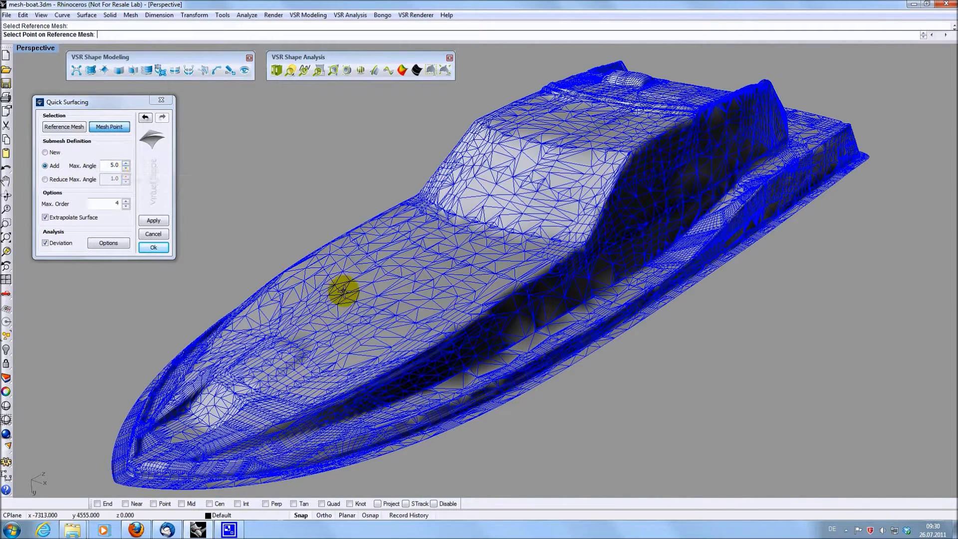
click(394, 292)
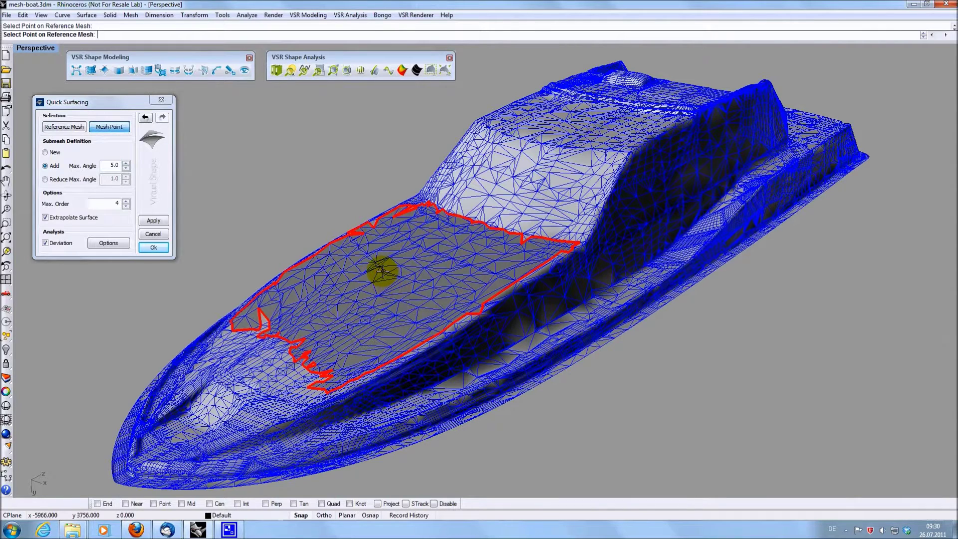
click(347, 305)
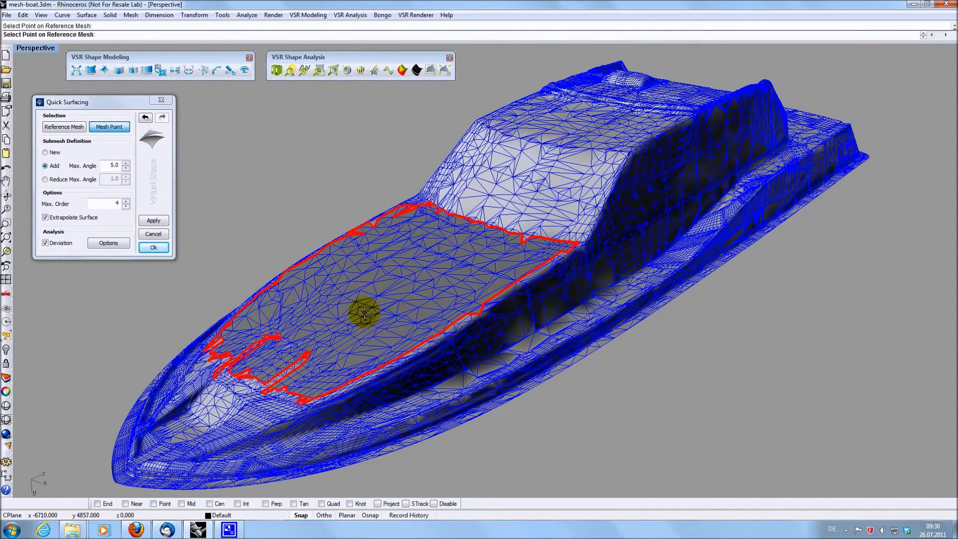
click(154, 222)
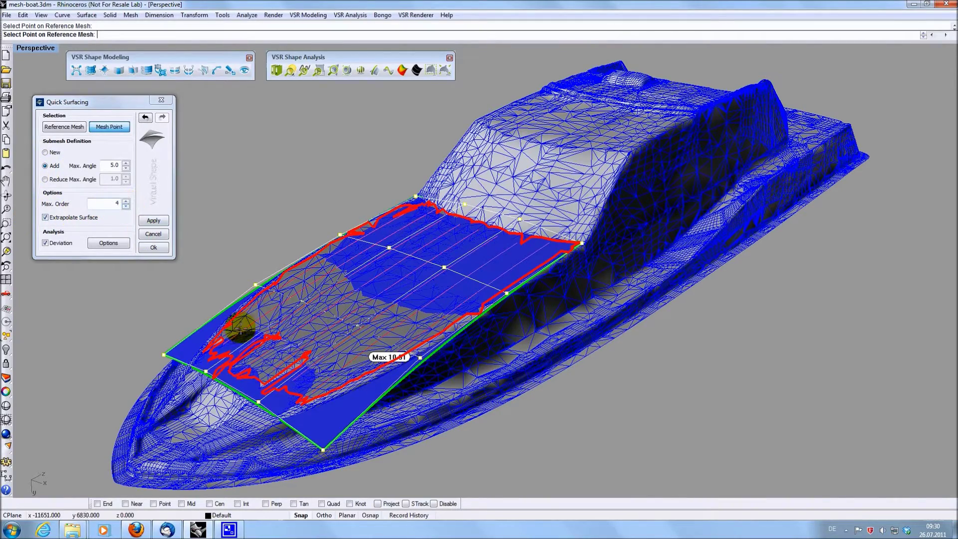
mouse_move(252, 329)
right_down()
mouse_move(261, 321)
mouse_move(284, 331)
mouse_move(258, 328)
right_up()
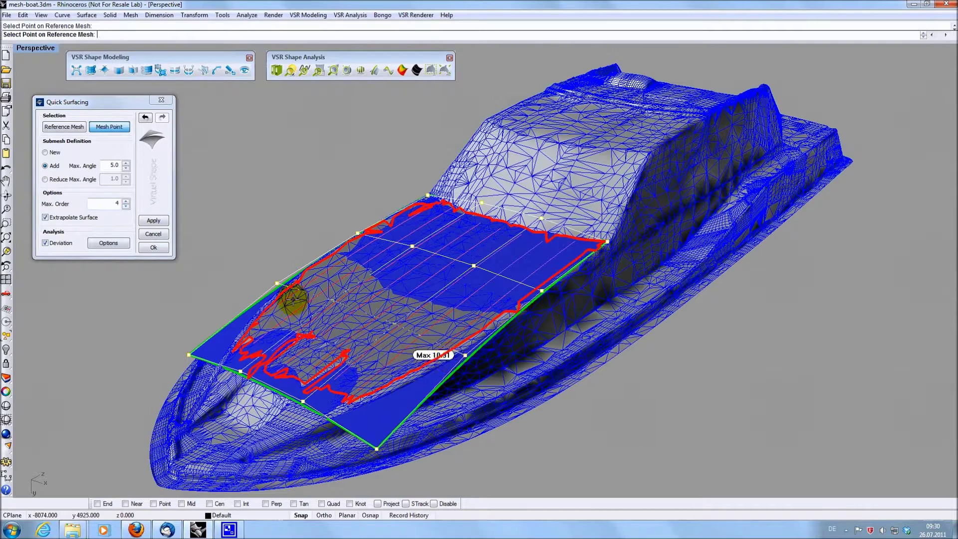
click(157, 248)
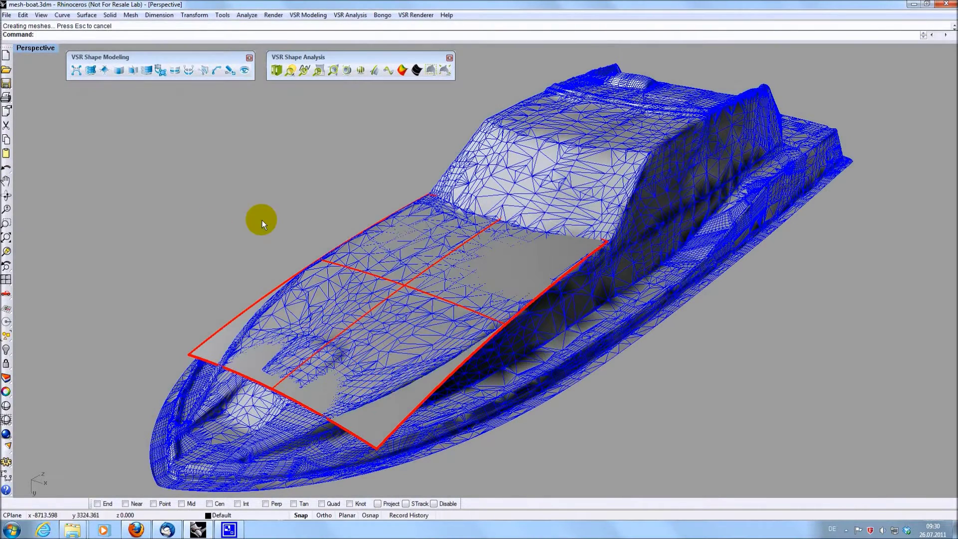
Create a Quick Surfacing surface over the windshield area of the boat mesh, covering its middle and both side portions
key(Return)
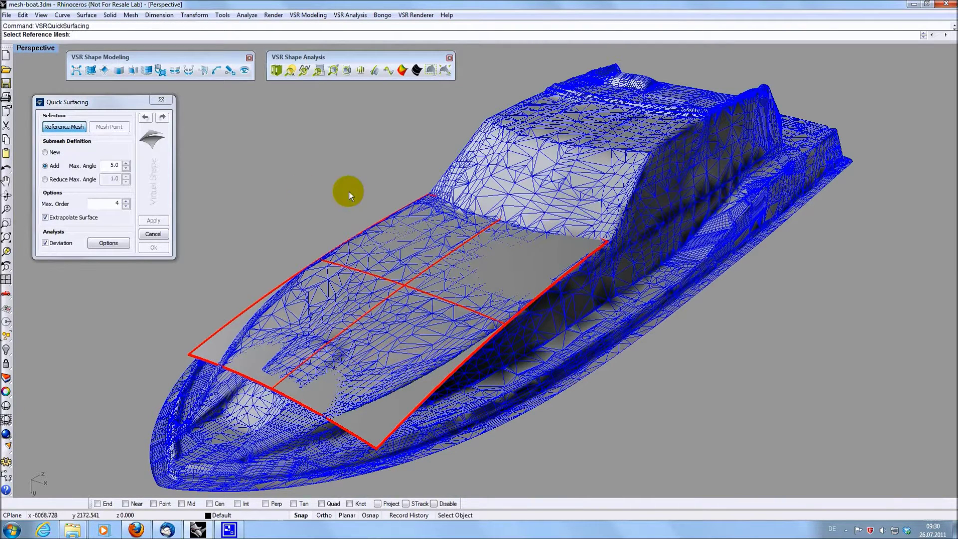
click(528, 187)
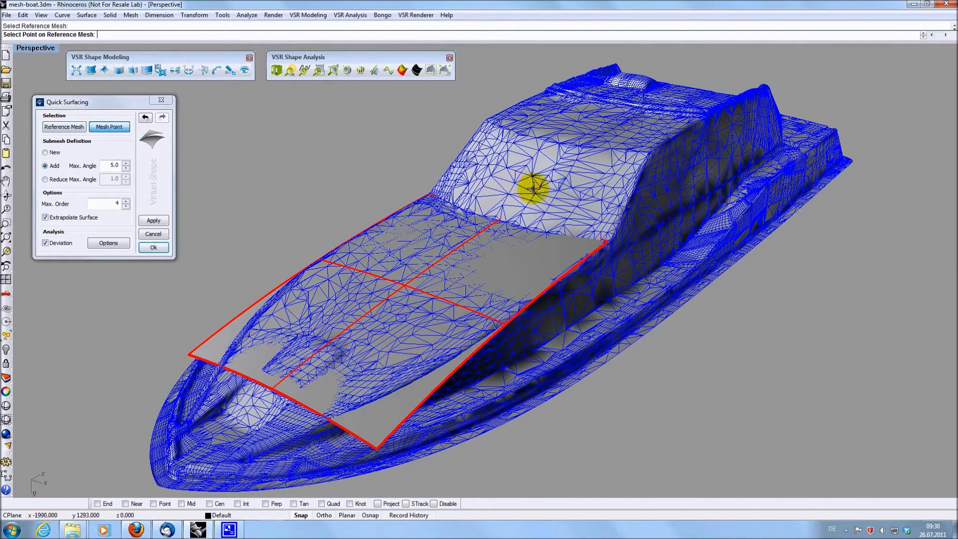
click(532, 189)
click(573, 195)
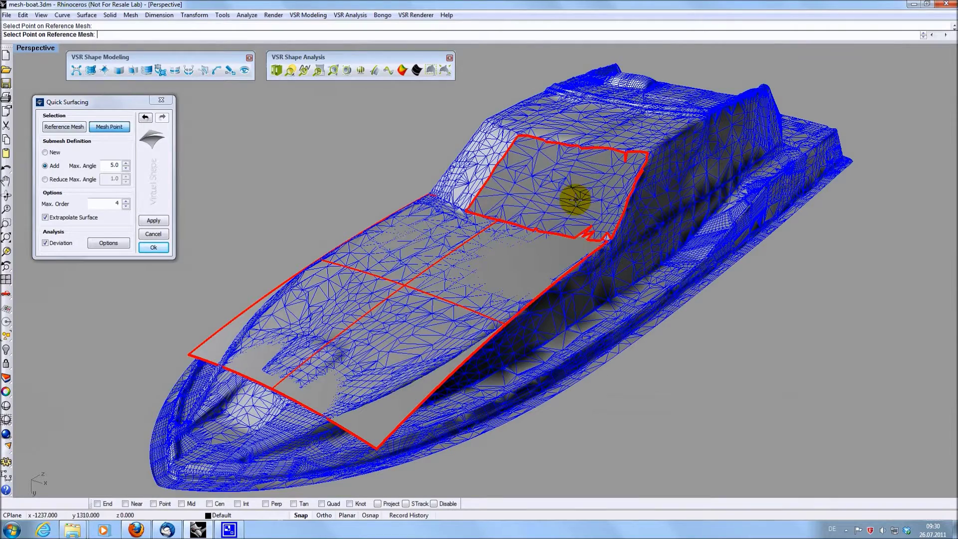
click(484, 184)
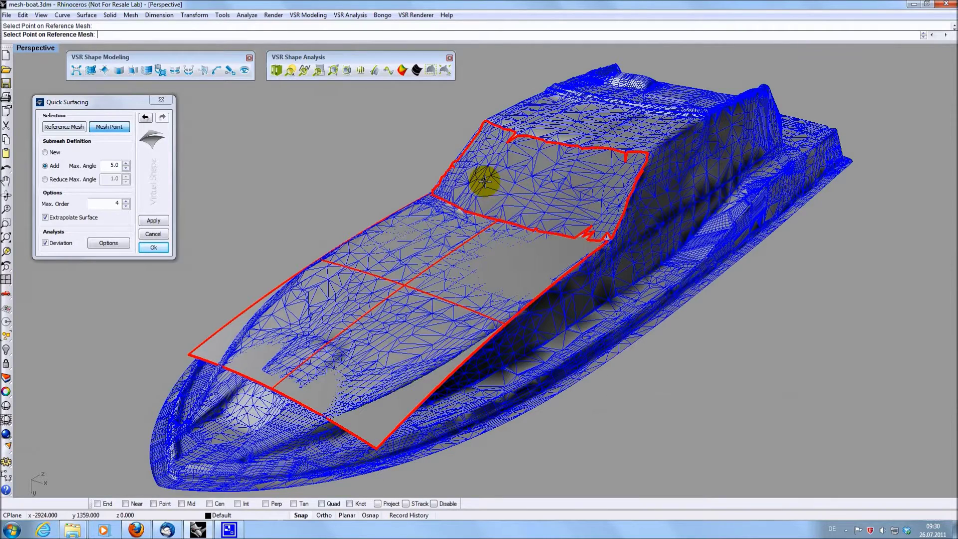
click(153, 221)
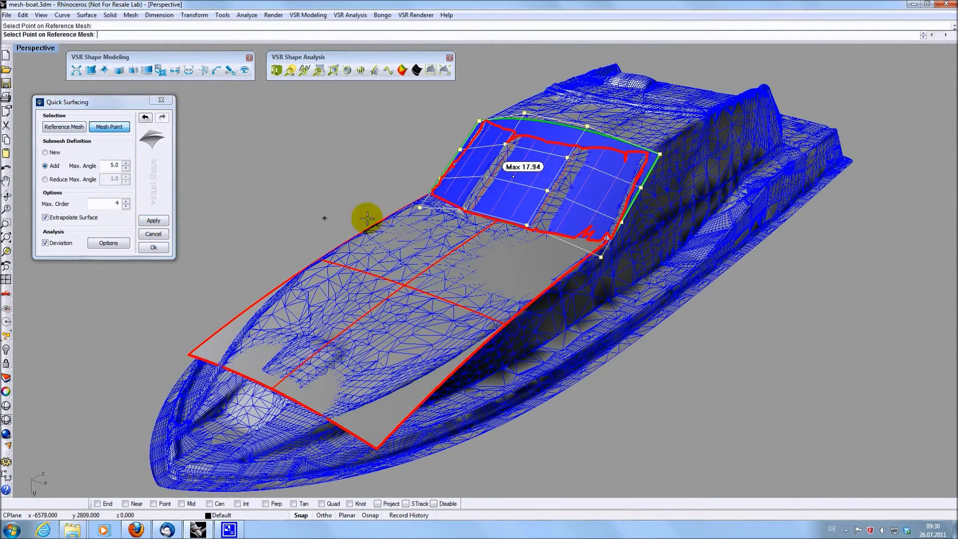
mouse_move(438, 215)
right_down()
mouse_move(481, 243)
mouse_move(443, 231)
mouse_move(439, 219)
right_up()
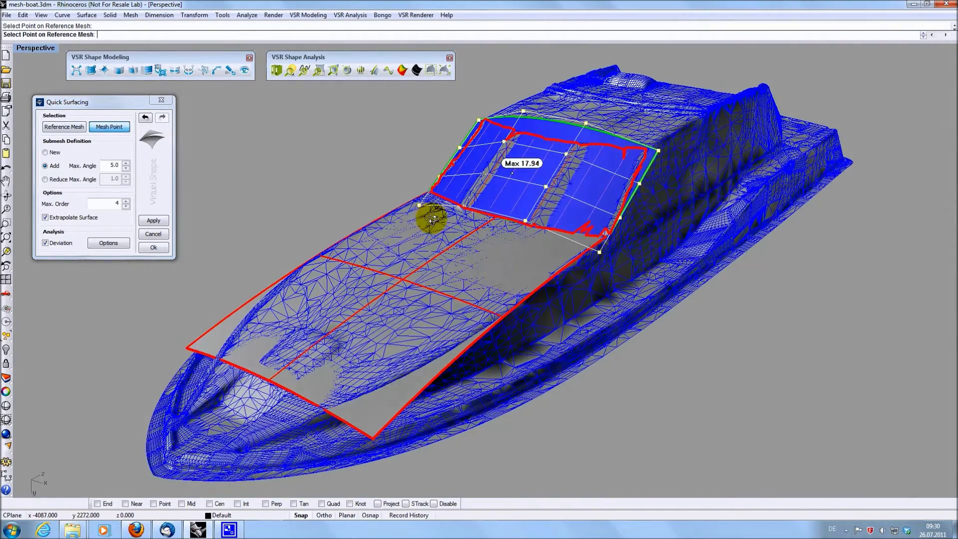
click(150, 247)
Define a Quick Surfacing submesh region over the cabin roof behind the windshield by picking three mesh points
right_drag(573, 183, 546, 240)
key(Return)
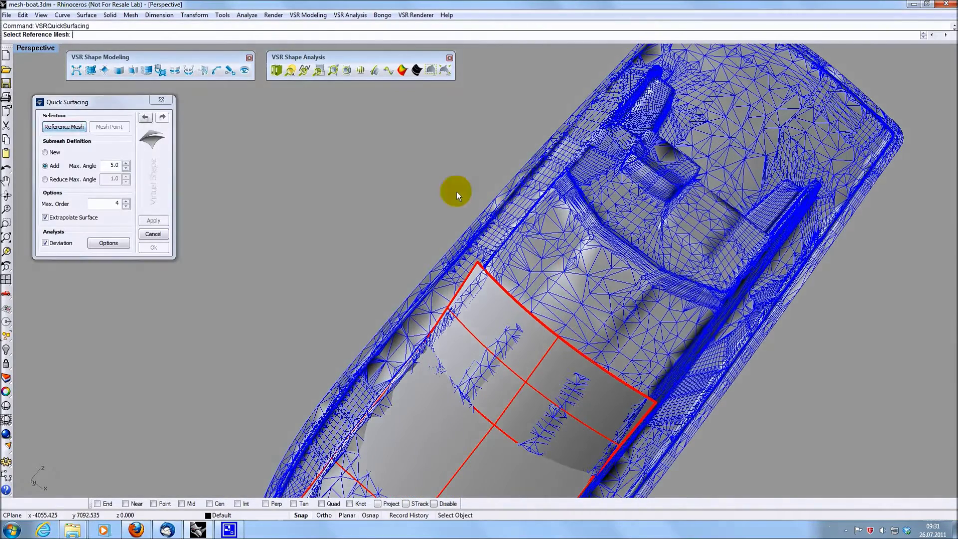
click(588, 298)
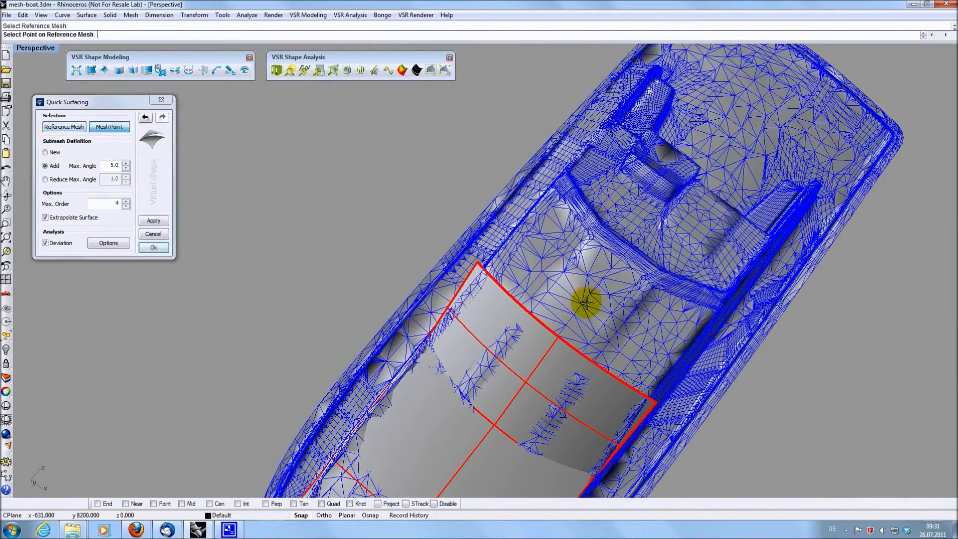
click(587, 302)
click(575, 268)
click(627, 306)
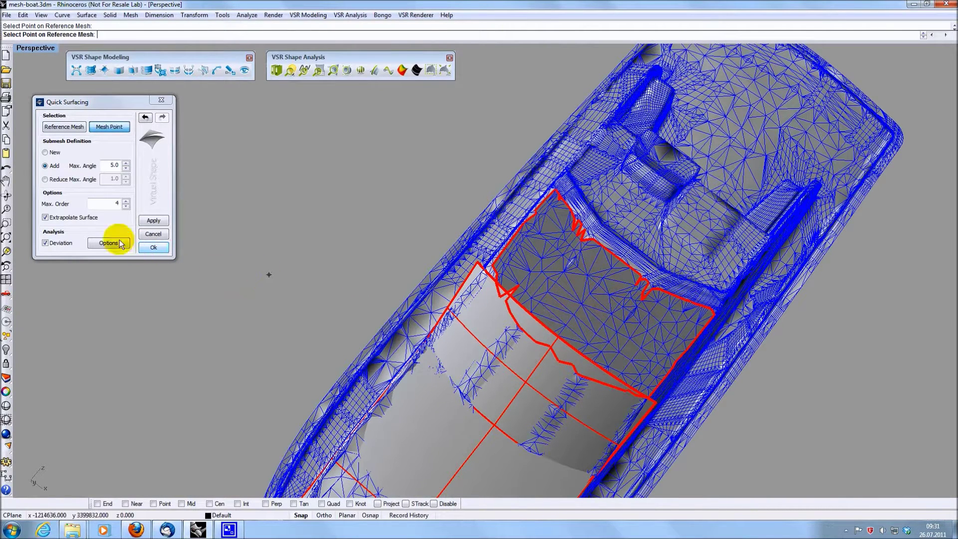
Try the cabin roof surface fit with surface extrapolation turned off
click(46, 218)
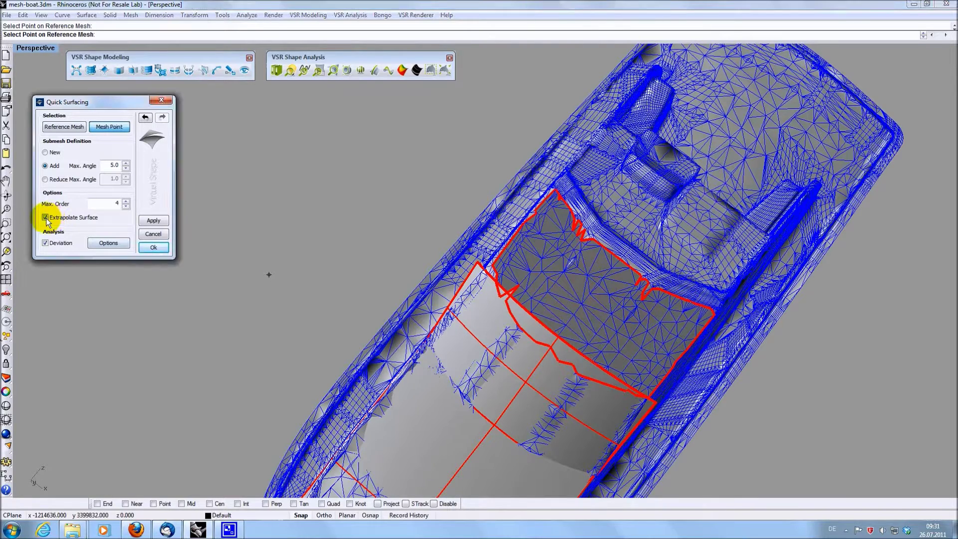
click(154, 221)
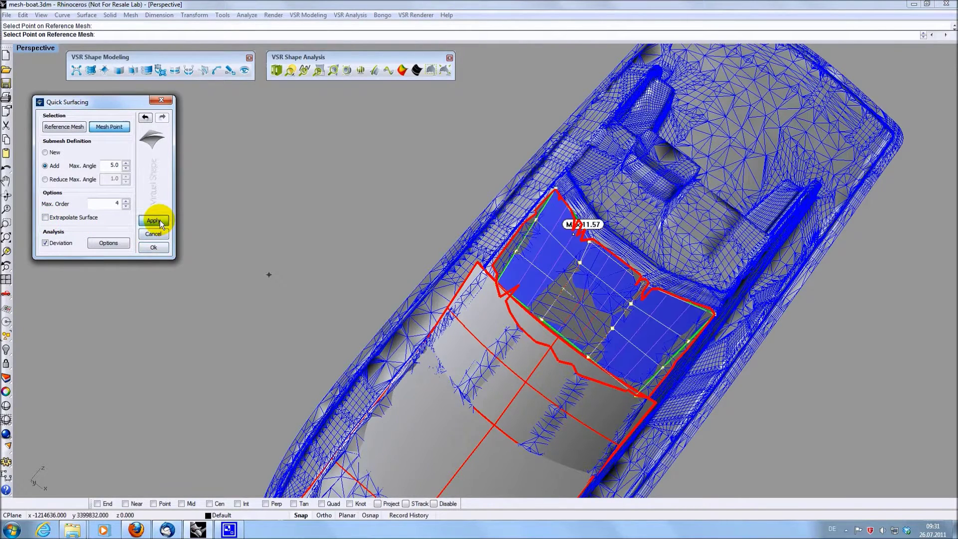
right_drag(502, 360, 501, 345)
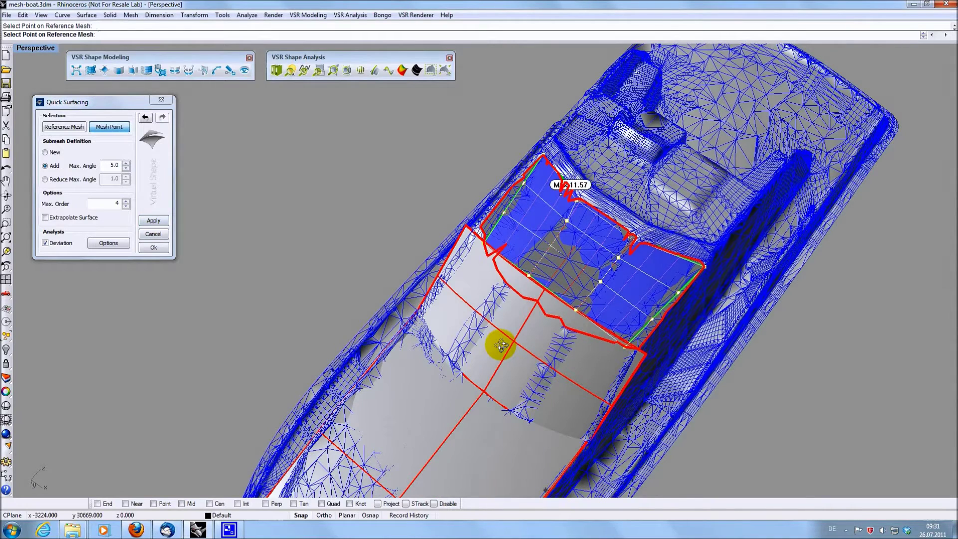
Recompute the cabin roof surface with extrapolation turned on and accept it
click(46, 218)
click(46, 217)
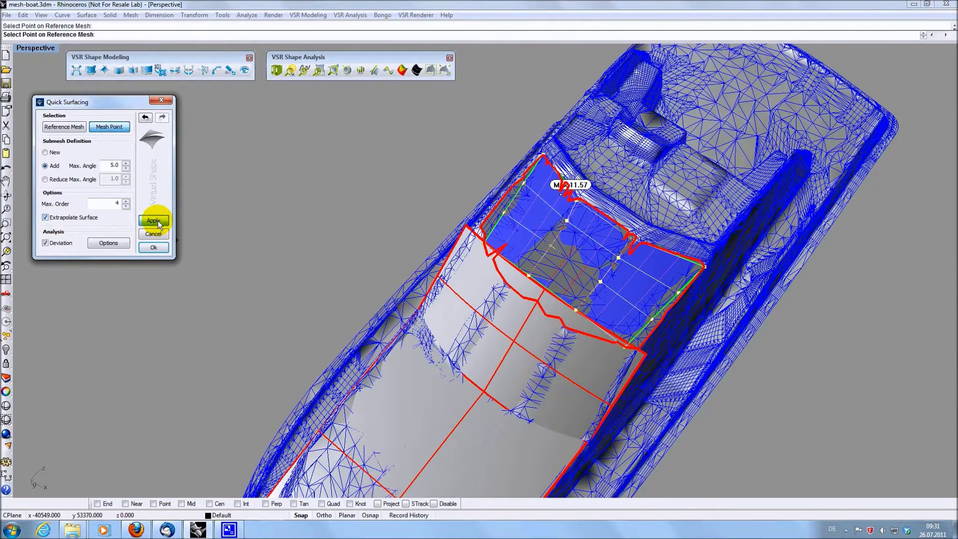
click(158, 221)
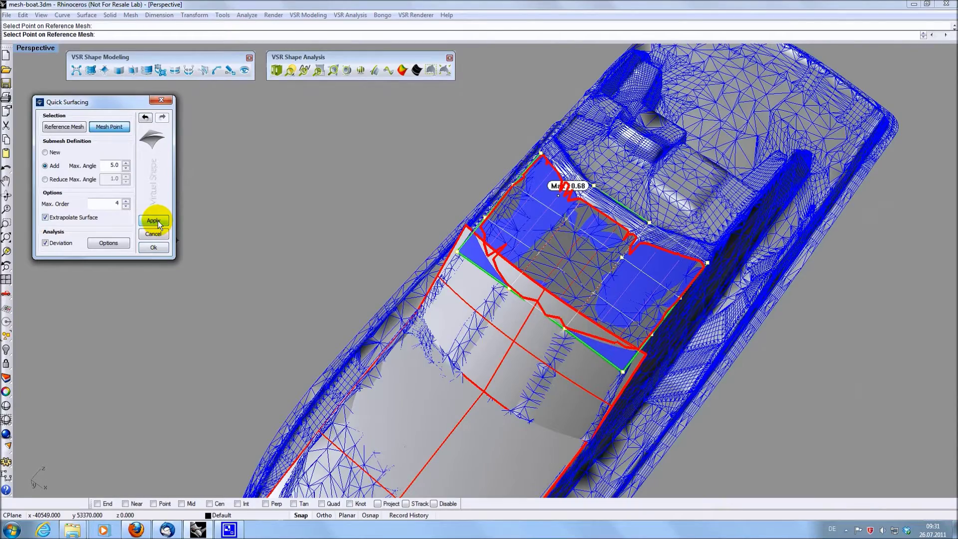
click(160, 246)
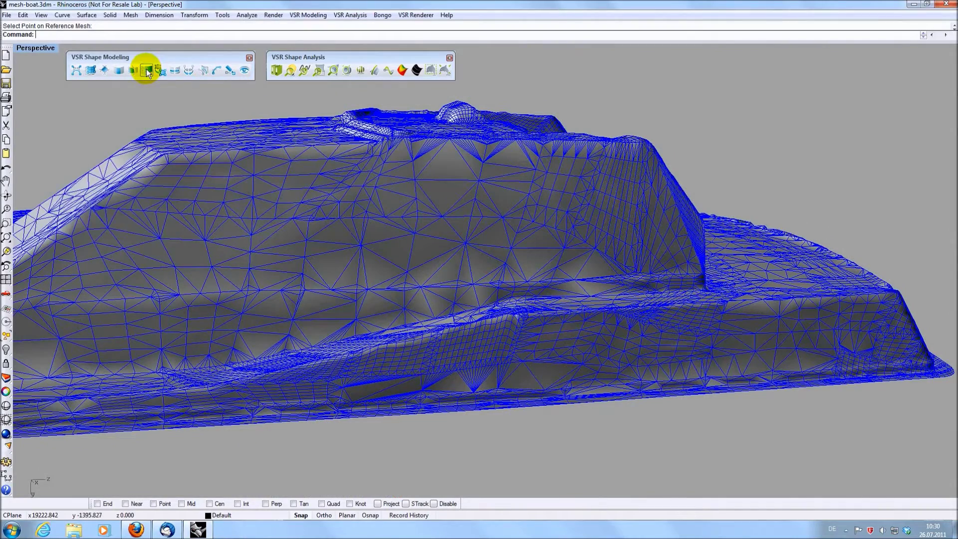
Try to fit a Quick Surfacing surface to the hull's aft side, inspect its narrow forward end, and cancel it
click(145, 70)
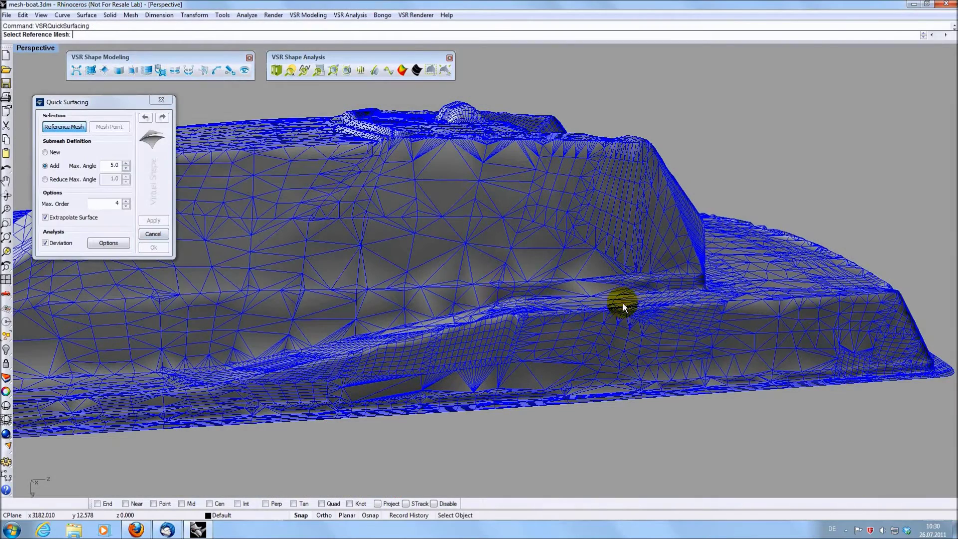
click(679, 355)
click(713, 349)
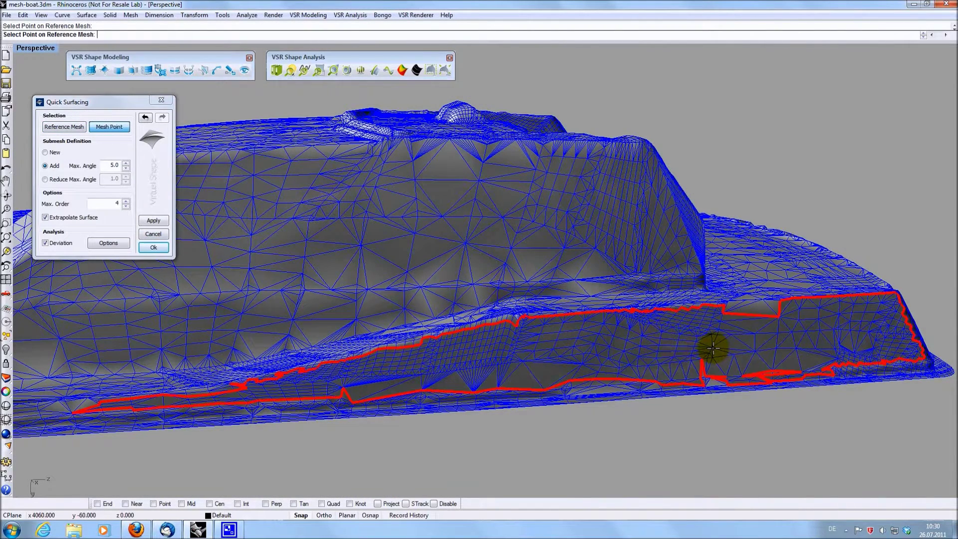
click(158, 222)
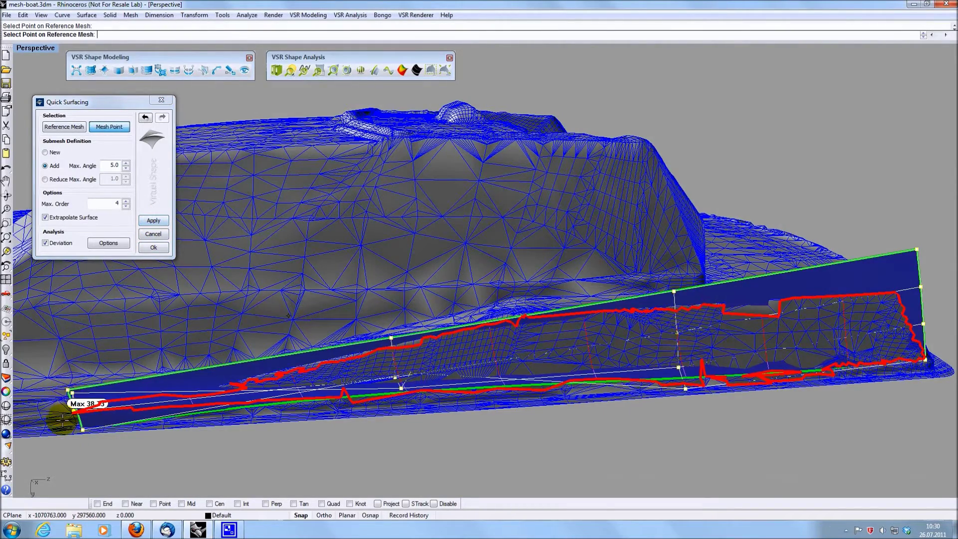
scroll(62, 419, up, 4)
scroll(61, 420, up, 3)
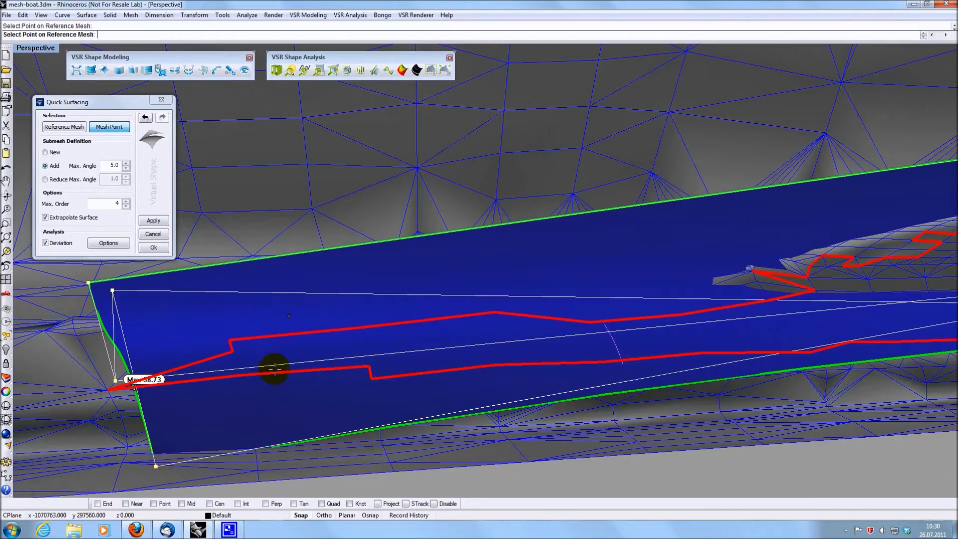
scroll(274, 368, down, 2)
scroll(275, 368, down, 2)
scroll(275, 368, up, 1)
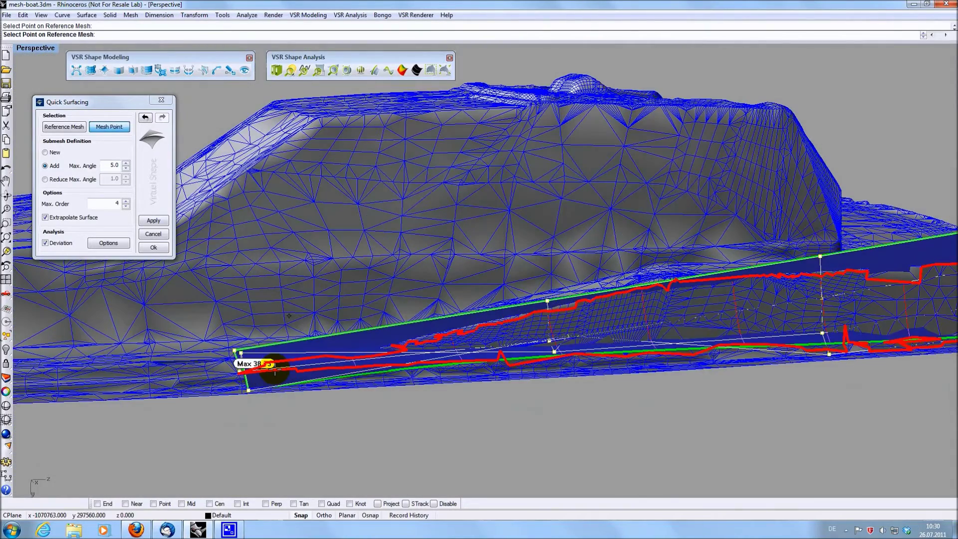
scroll(274, 368, down, 3)
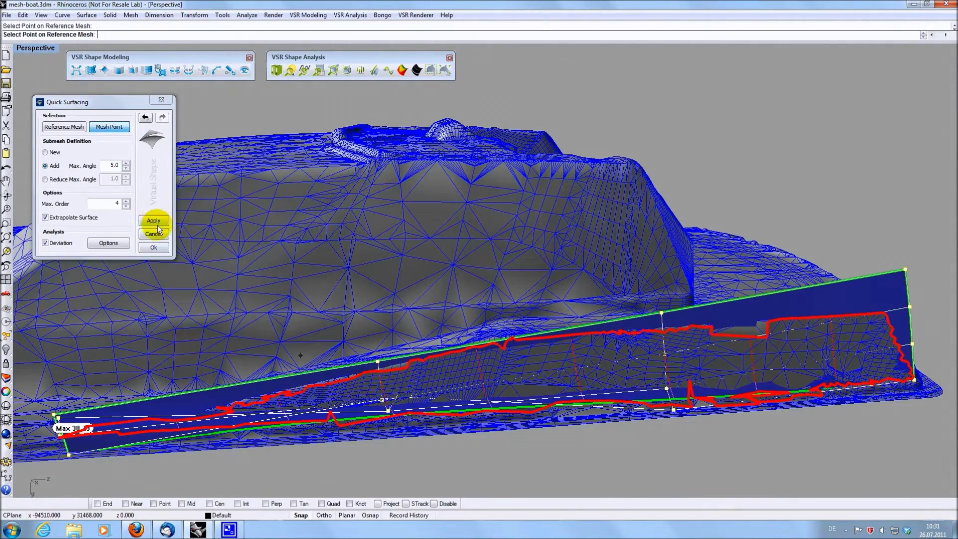
click(155, 233)
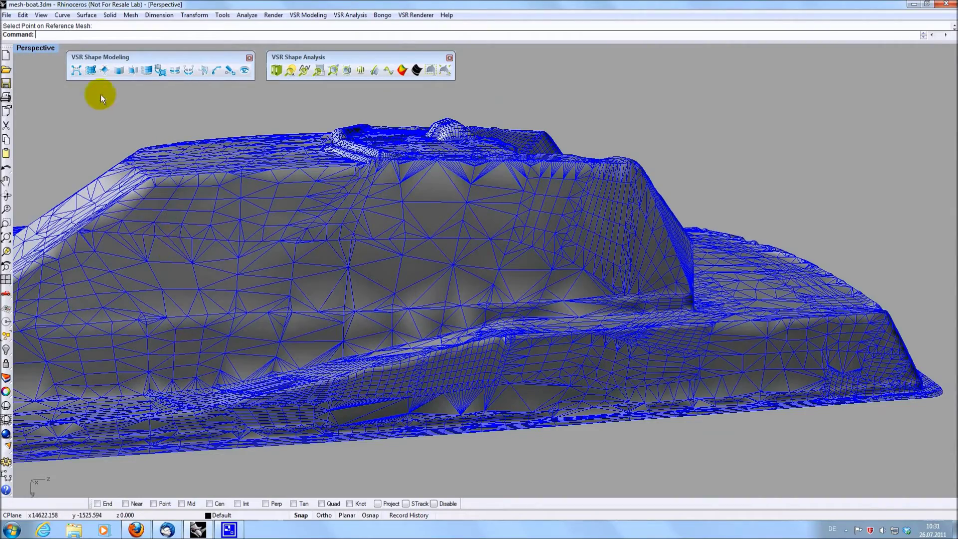
Create a four-point Surface from Points patch of order 4 by 4, projected onto the mesh of the hull's aft side
click(91, 72)
click(595, 366)
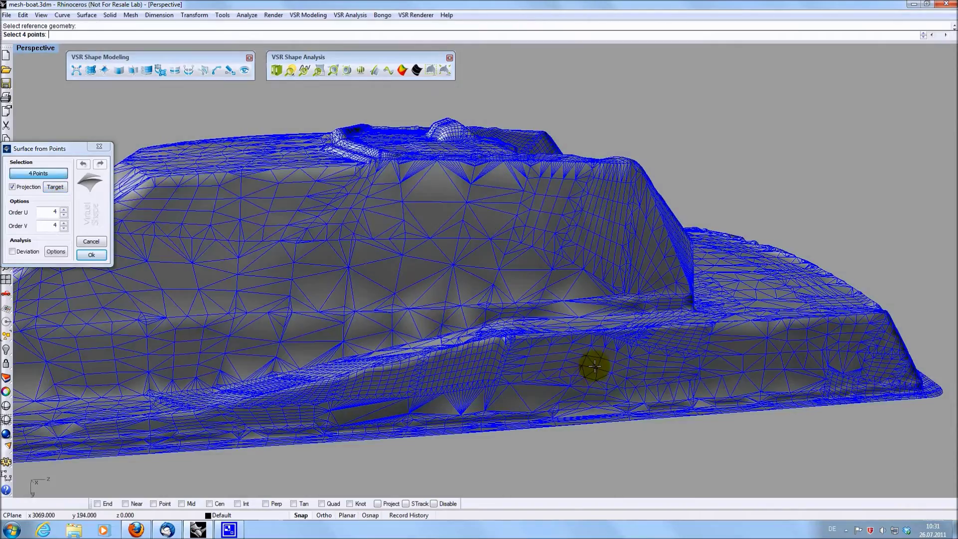
click(882, 325)
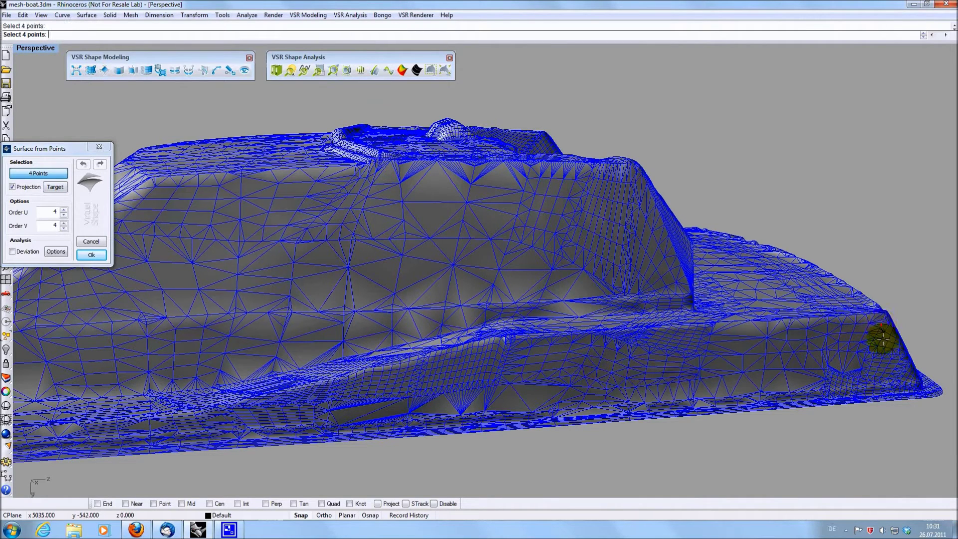
click(874, 383)
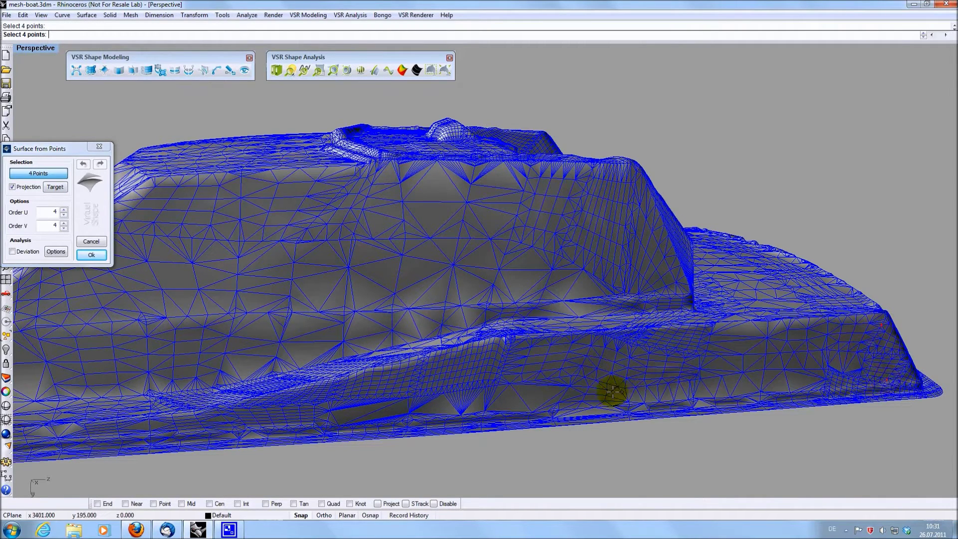
click(586, 400)
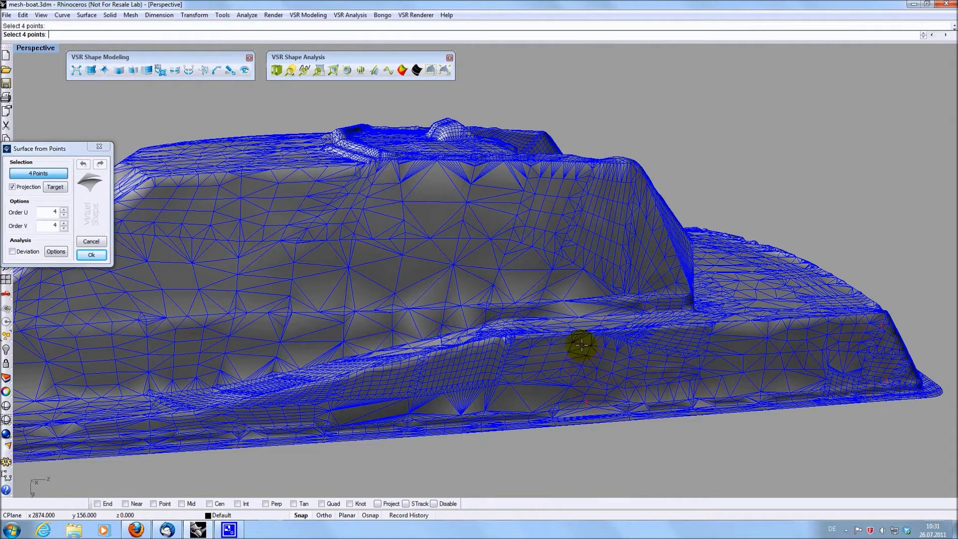
click(582, 346)
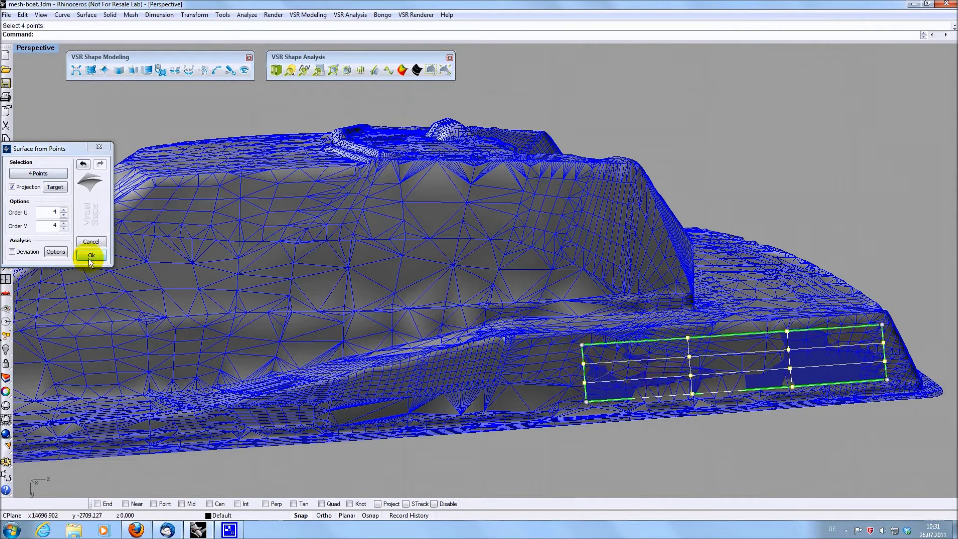
Show the hull patch's deviation from the mesh, inspect it and accept the surface
click(12, 251)
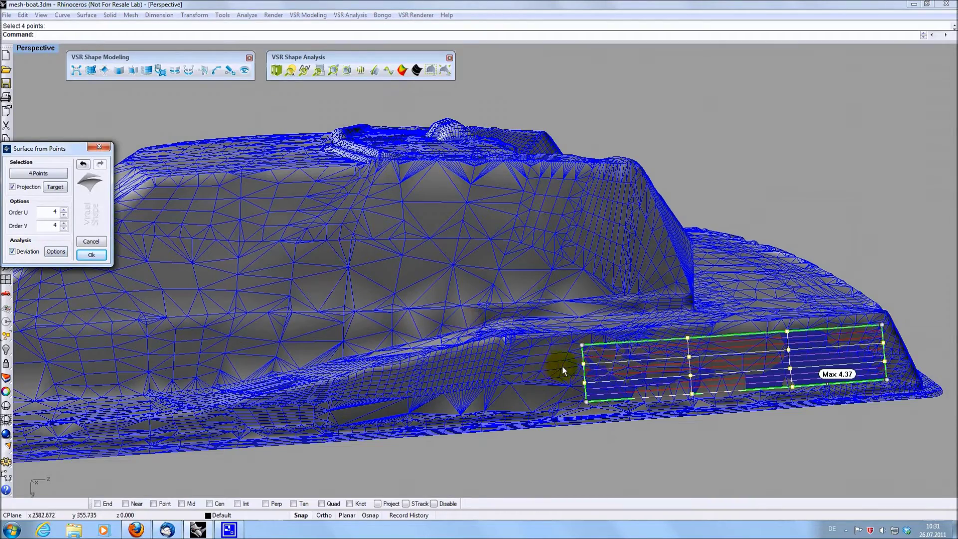
right_drag(562, 368, 474, 349)
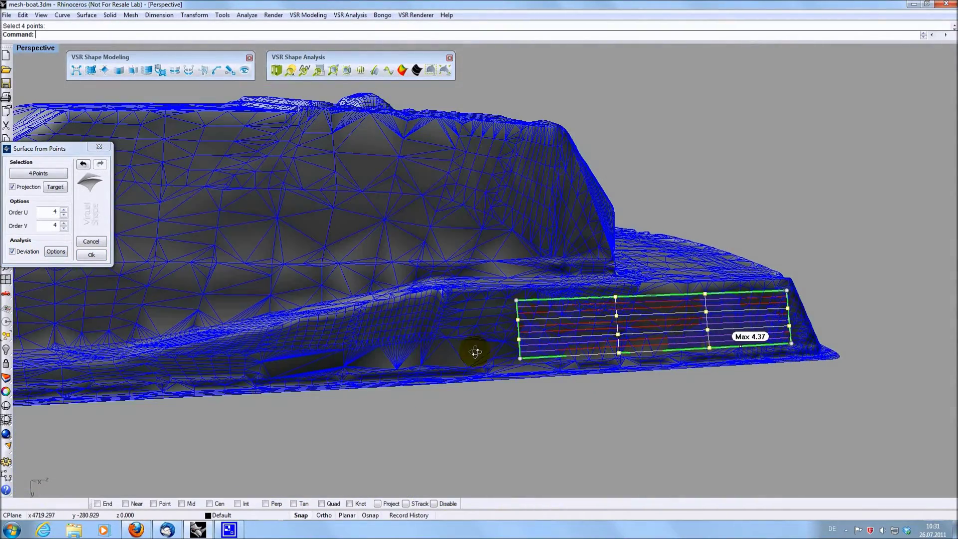
click(91, 254)
Add a Deviation Analysis of the new hull surface using the boat mesh as its reference
shift+right_drag(350, 316, 274, 336)
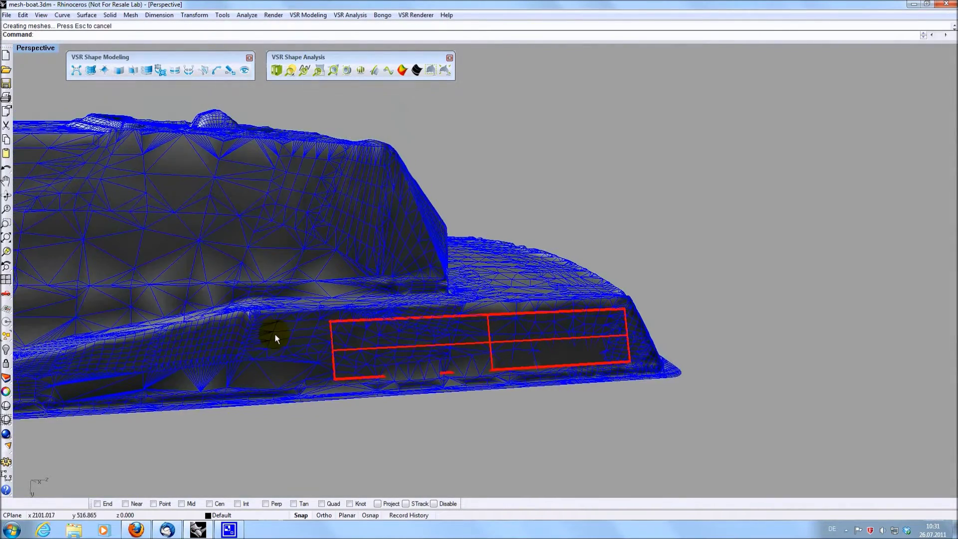
scroll(269, 336, up, 2)
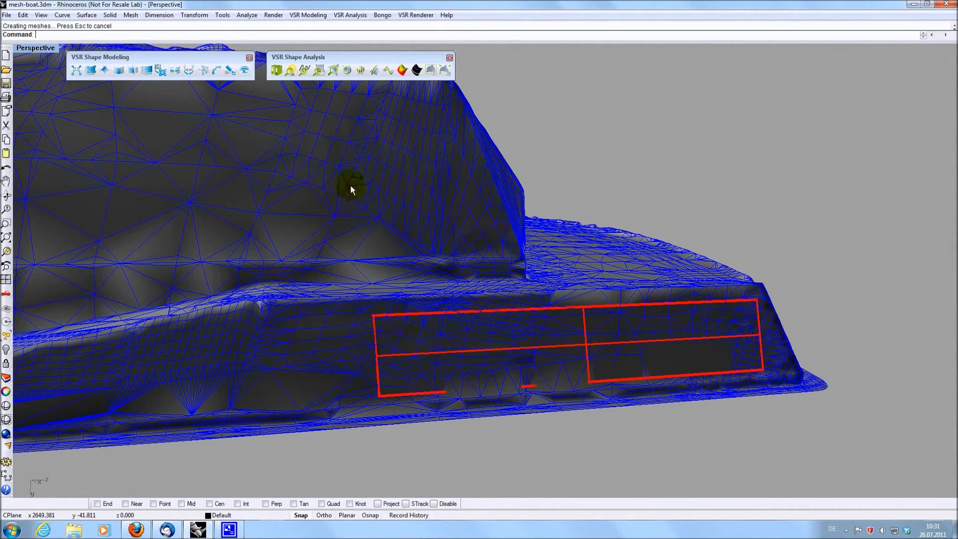
click(374, 71)
click(585, 348)
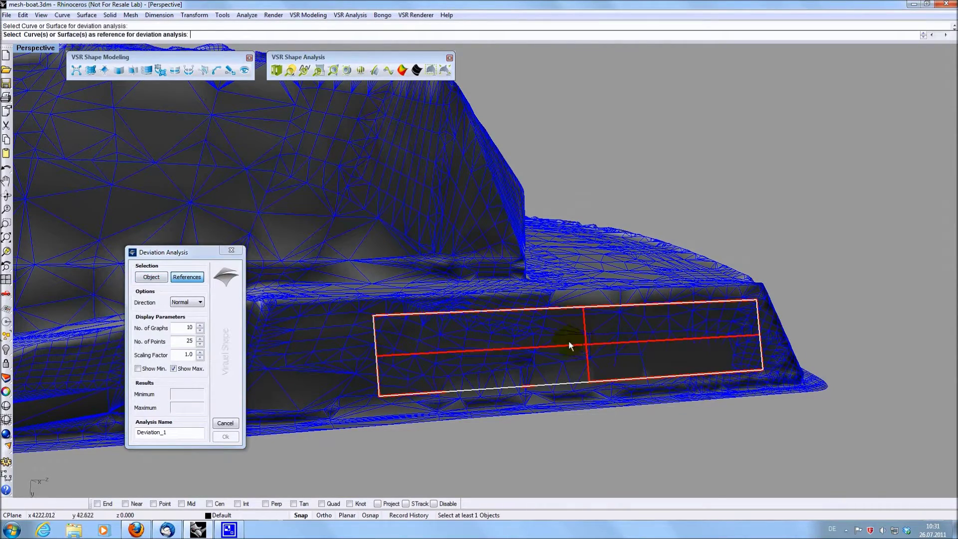
click(525, 327)
key(Return)
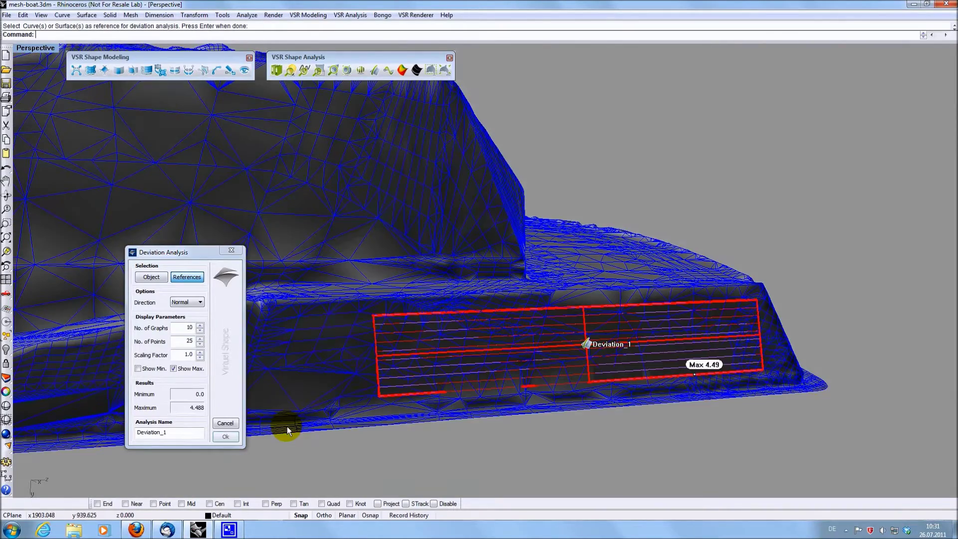
click(225, 437)
Extrapolate the hull surface's forward edge further along the boat side with Control Point Modeling and accept the change
mouse_move(331, 379)
right_down()
mouse_move(381, 384)
mouse_move(347, 382)
right_up()
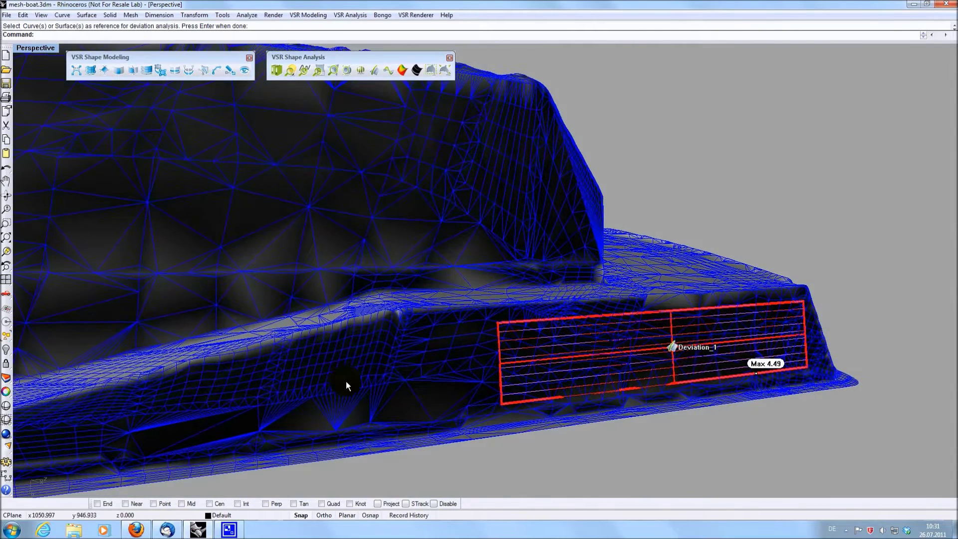
click(77, 71)
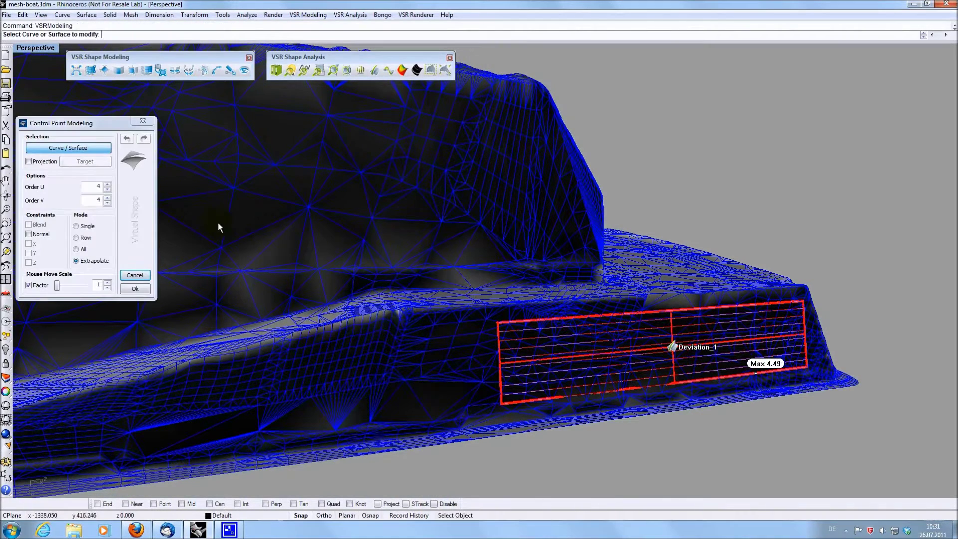
click(497, 369)
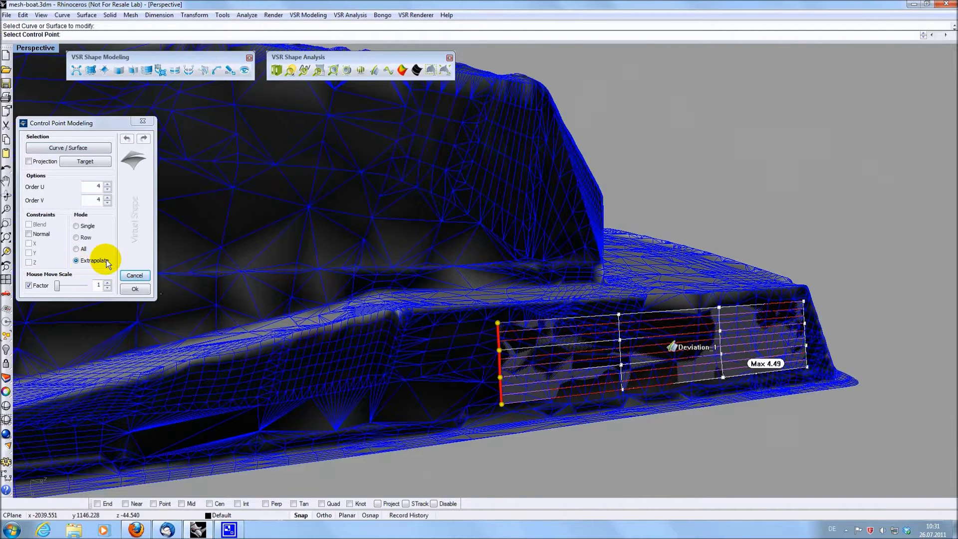
drag(501, 372, 301, 387)
mouse_move(244, 397)
right_down()
mouse_move(306, 391)
mouse_move(249, 392)
right_up()
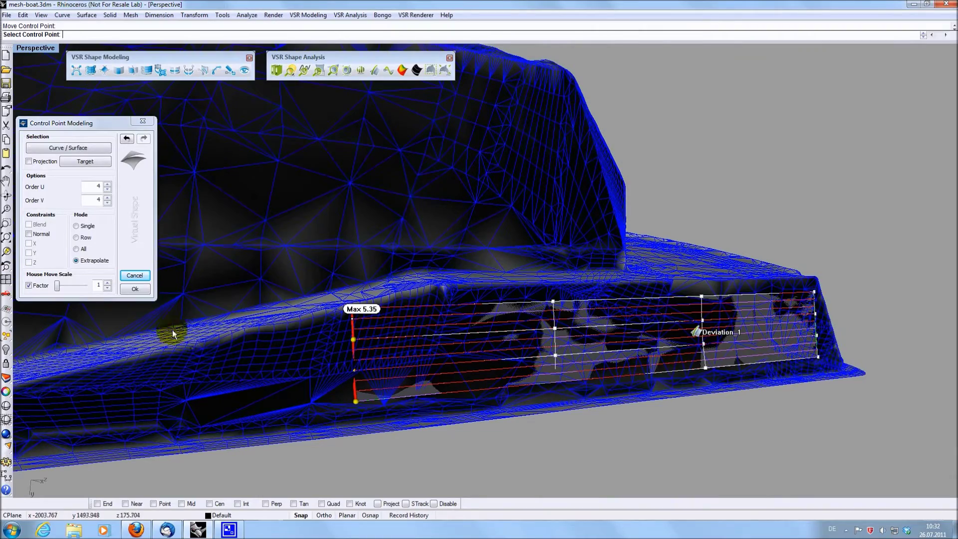
click(135, 289)
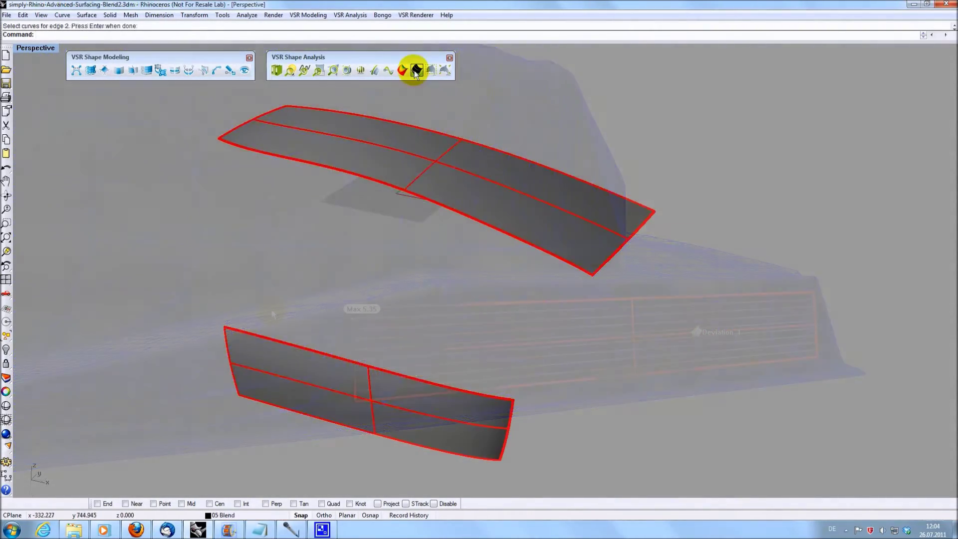
Enable Light Lines Analysis and set up a curvature-continuous Surface Blend between the facing edges of the lower and upper surfaces
click(402, 70)
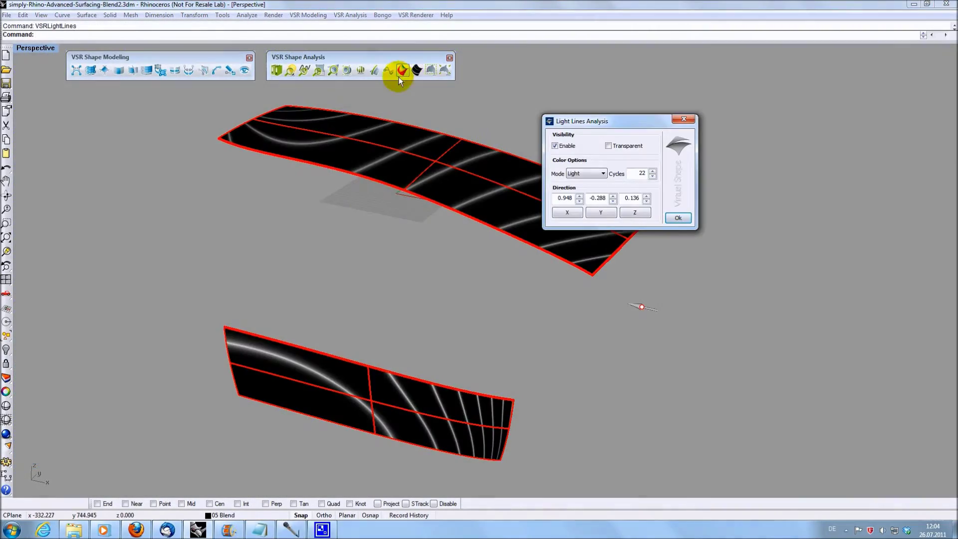
click(131, 71)
click(349, 355)
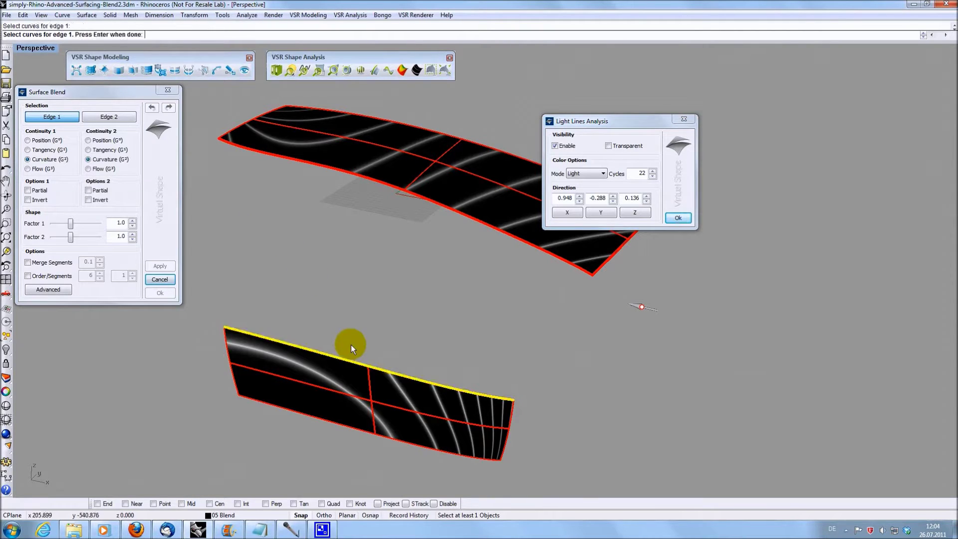
key(Return)
click(447, 212)
key(Return)
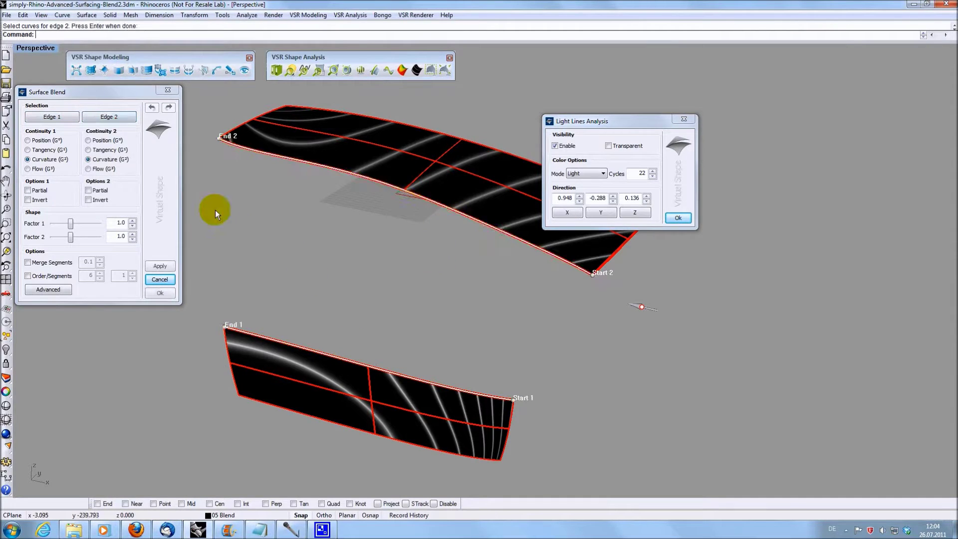
Make the blend partial along edge 2, shift its end point on the upper surface's edge and adjust the blend shape
click(88, 190)
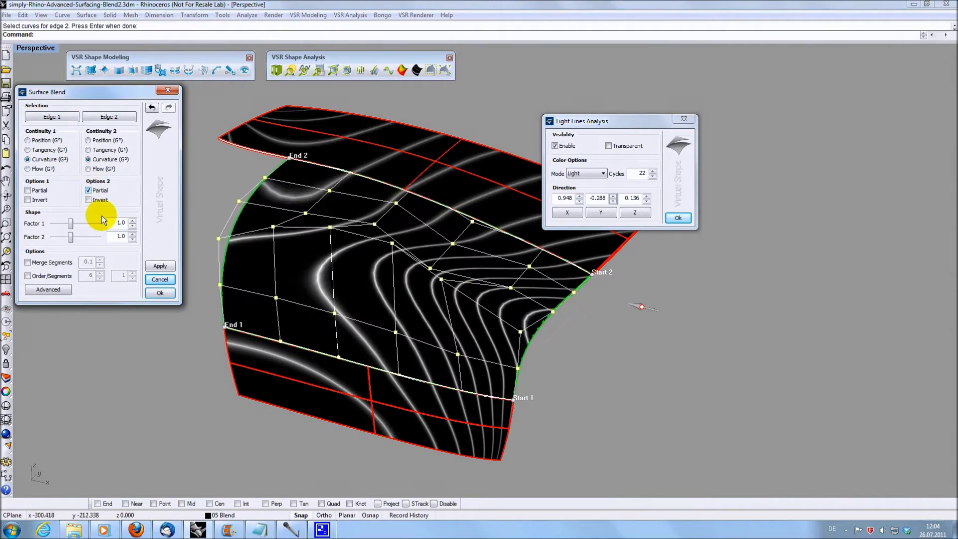
click(289, 159)
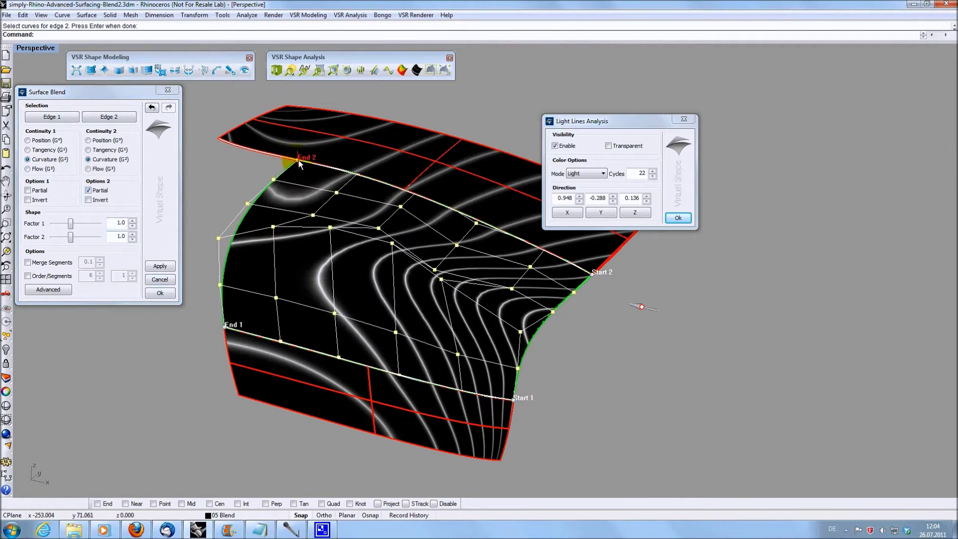
drag(71, 226, 70, 241)
click(602, 276)
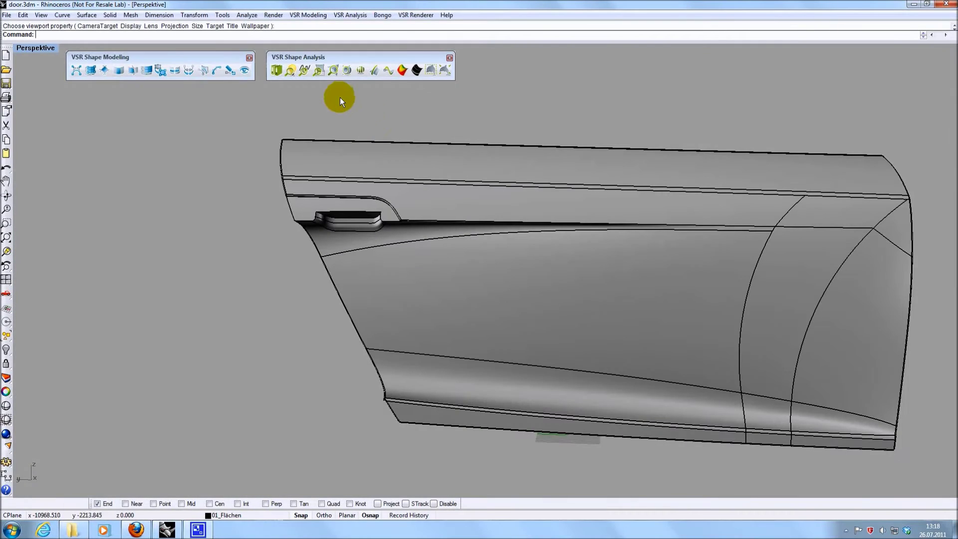
Run a Global Matching Analysis for position on all door surfaces with tolerance 0.1 and list only the defective edges
click(333, 70)
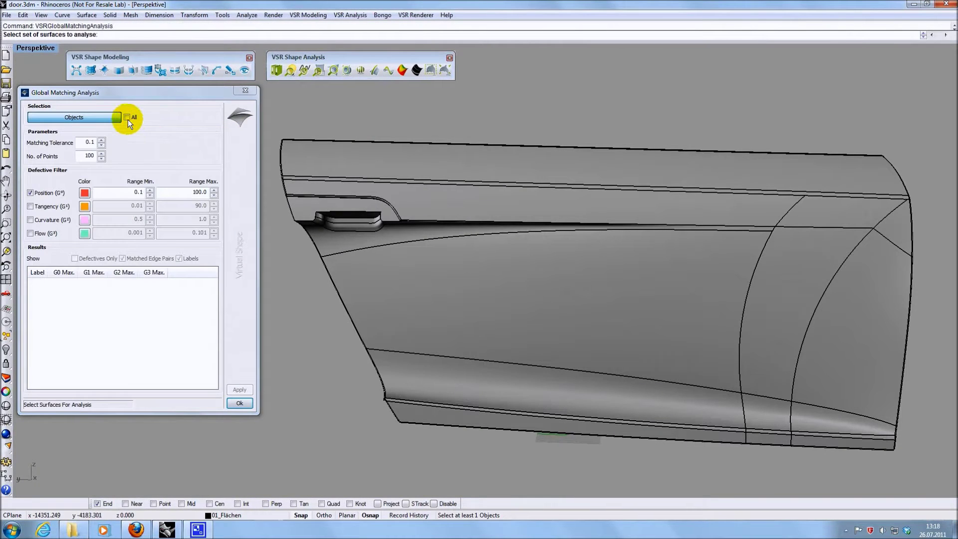
click(127, 117)
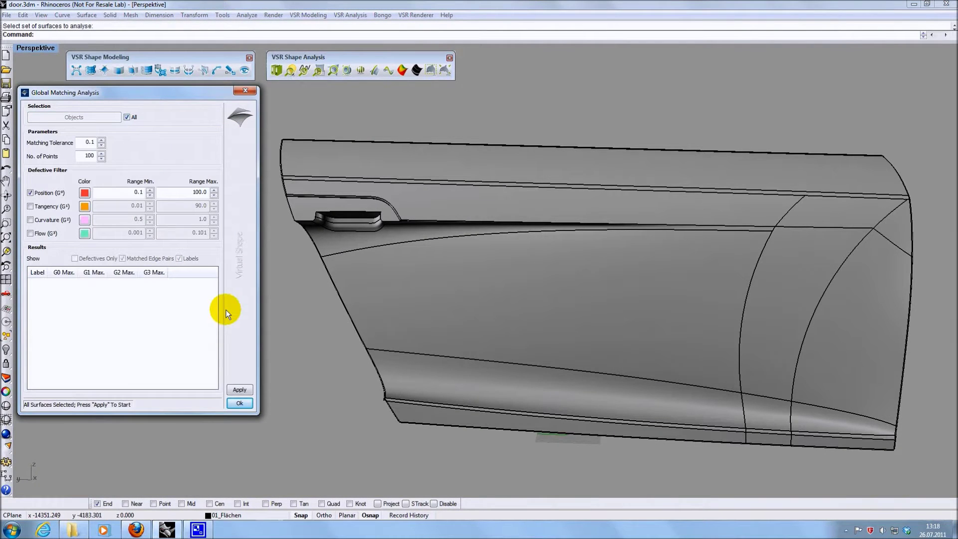
click(235, 389)
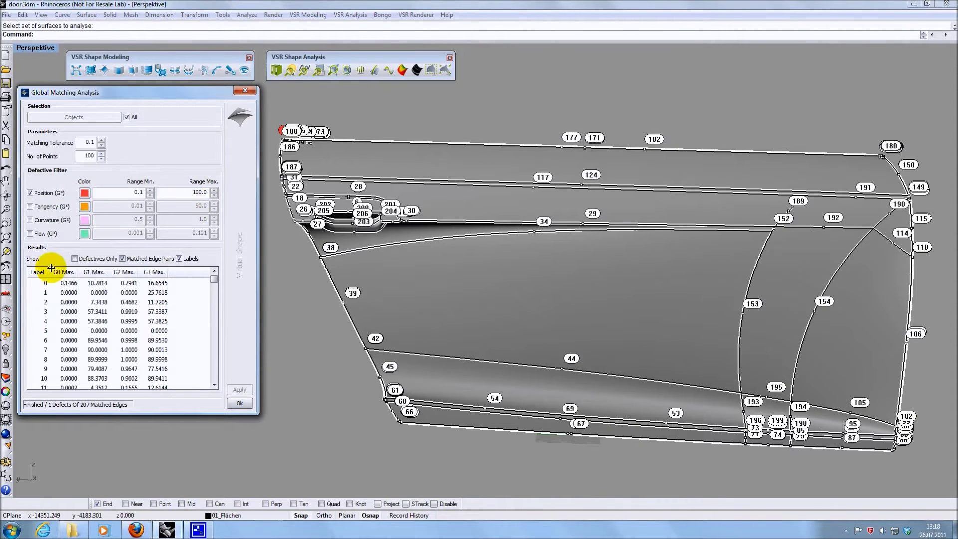
click(75, 258)
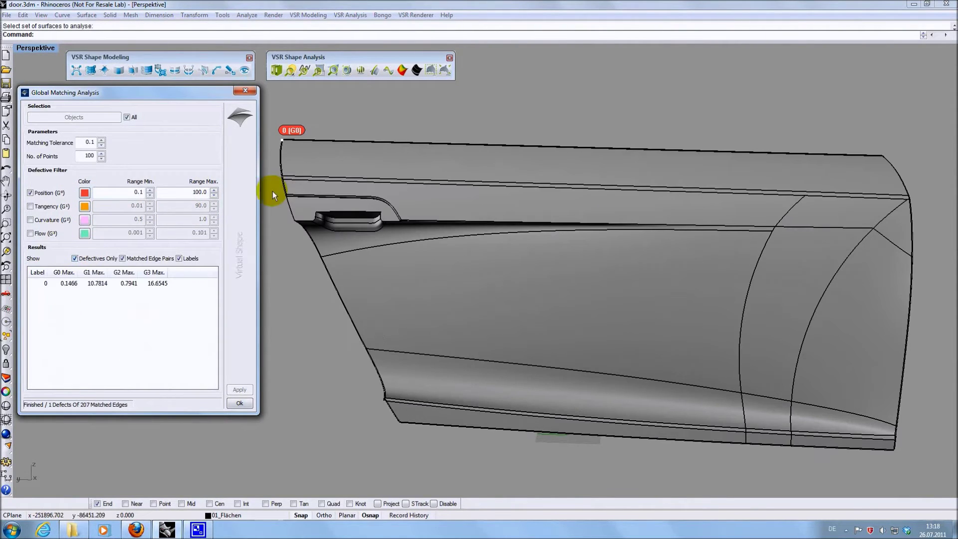
Inspect the G0 defect at the door's upper corner up close and close the matching analysis
click(280, 138)
scroll(278, 142, up, 8)
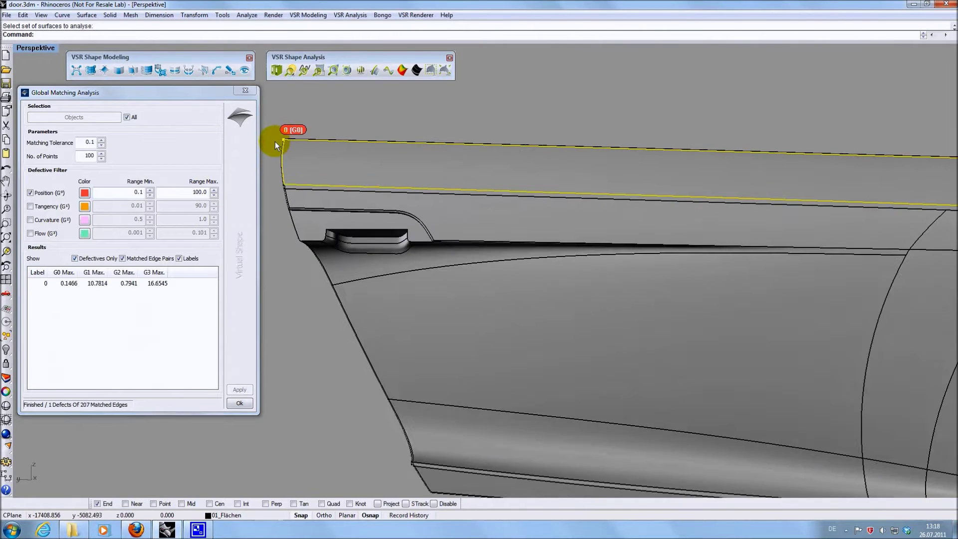
scroll(299, 150, up, 8)
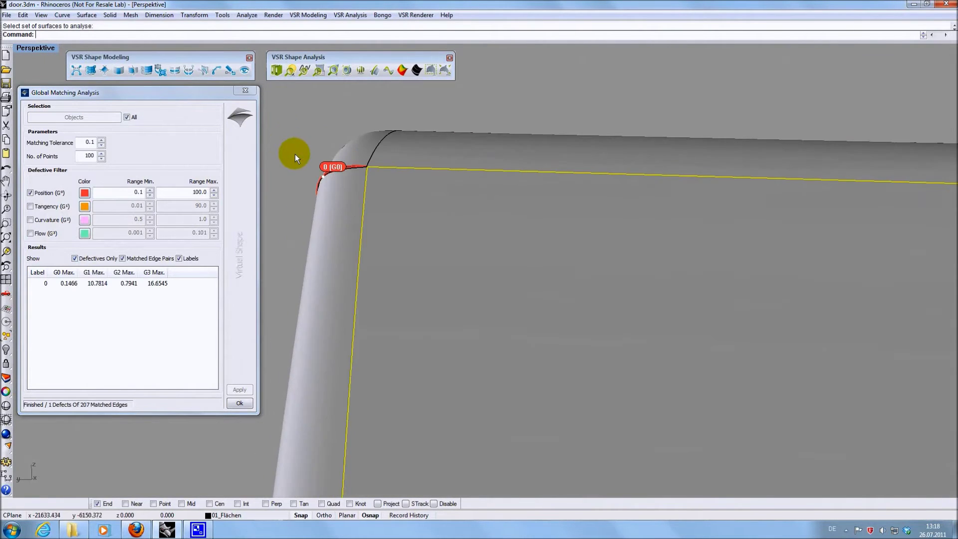
scroll(298, 157, up, 2)
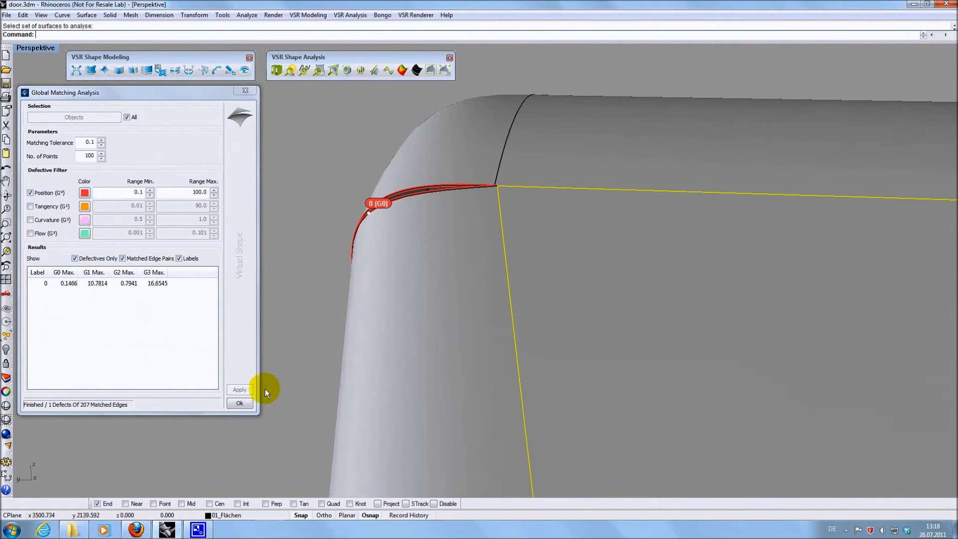
click(241, 403)
Match the upper edge surface to the adjoining surface at the corner gap with G0 position continuity and Minimize Changes
right_drag(275, 300, 292, 292)
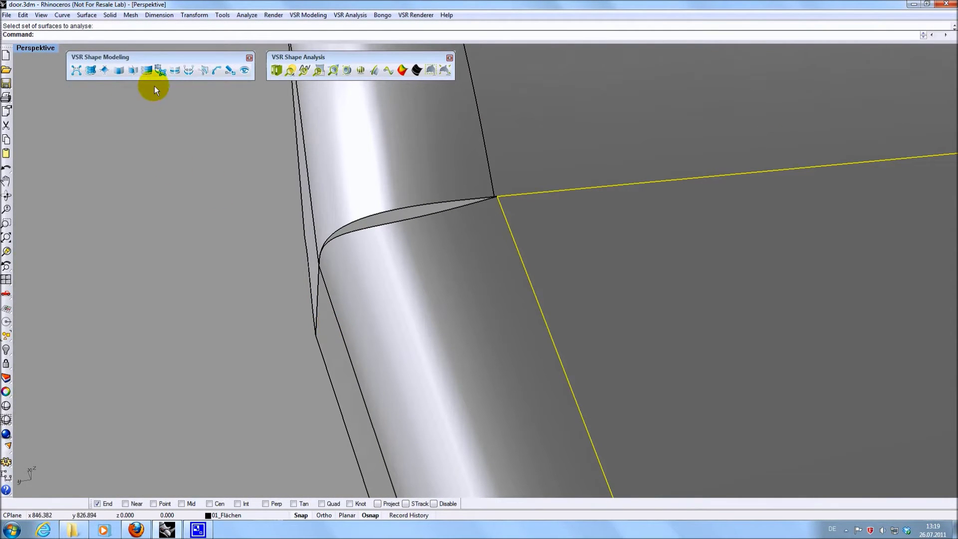
click(172, 76)
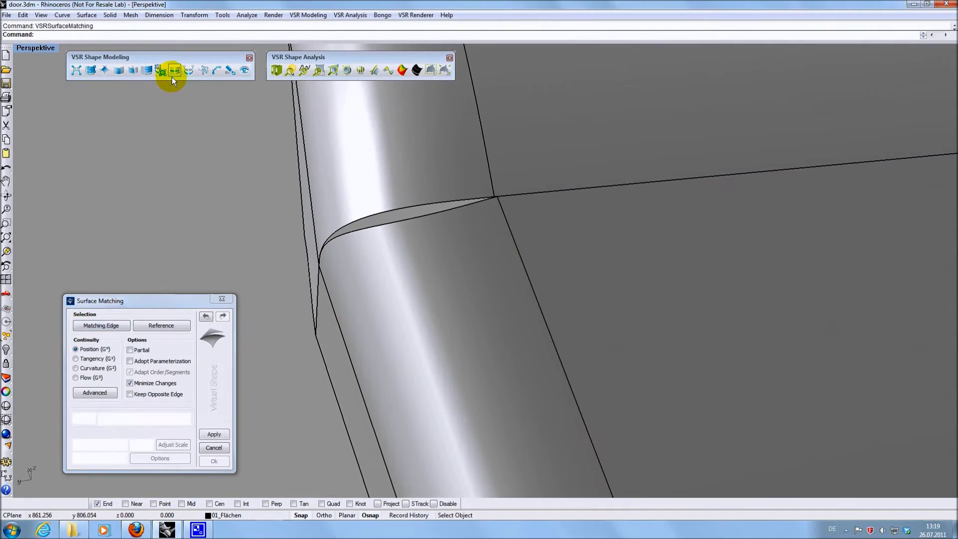
click(408, 207)
click(213, 434)
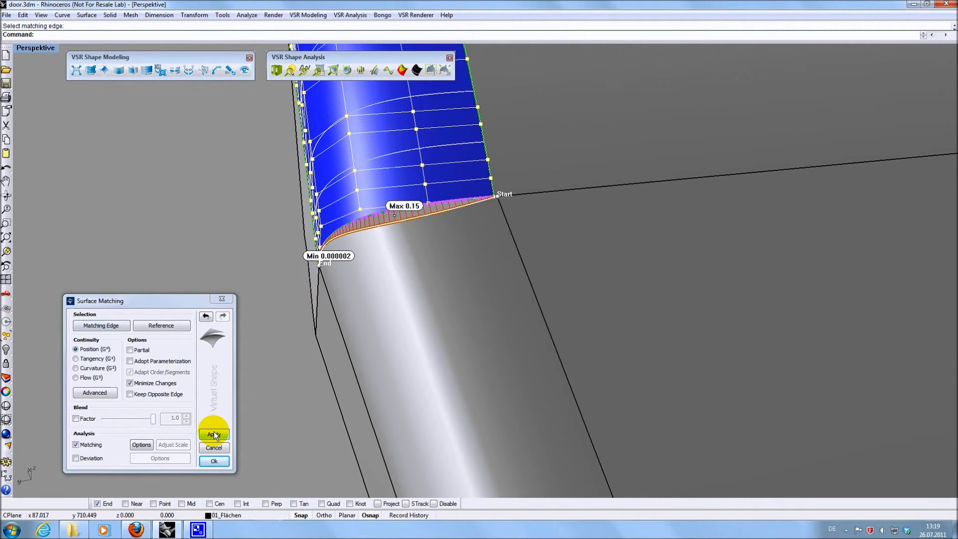
click(215, 461)
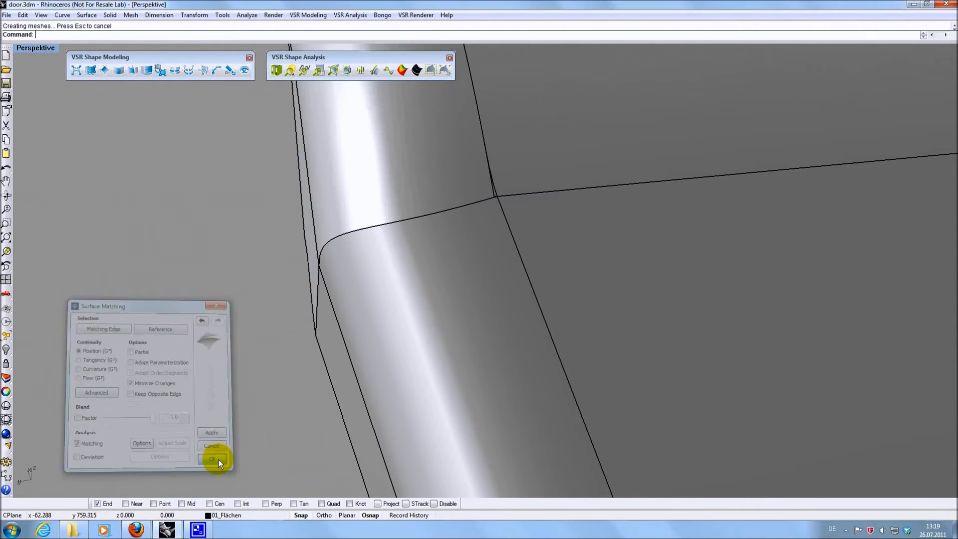
Rerun the Global Matching Analysis on all door surfaces and show every matched edge pair instead of defectives only
click(334, 70)
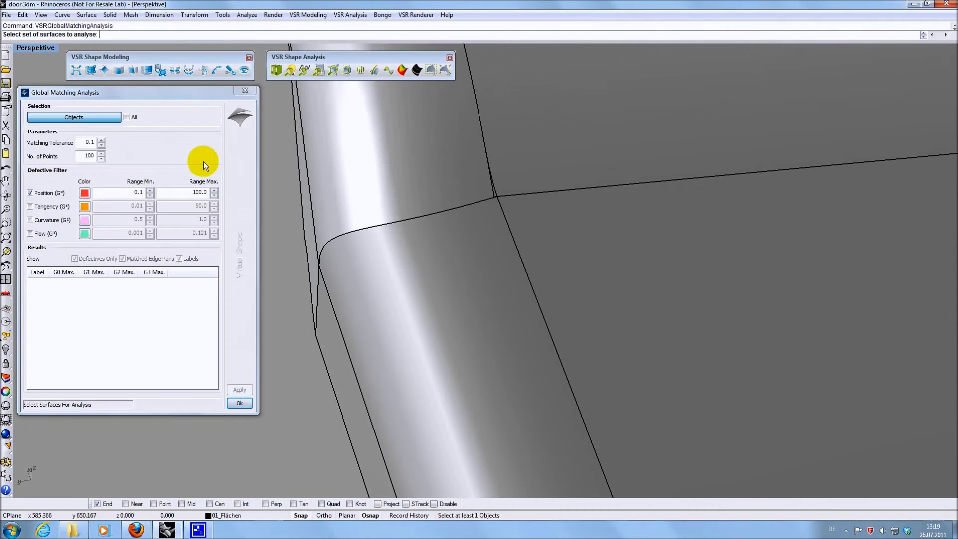
click(128, 118)
click(244, 390)
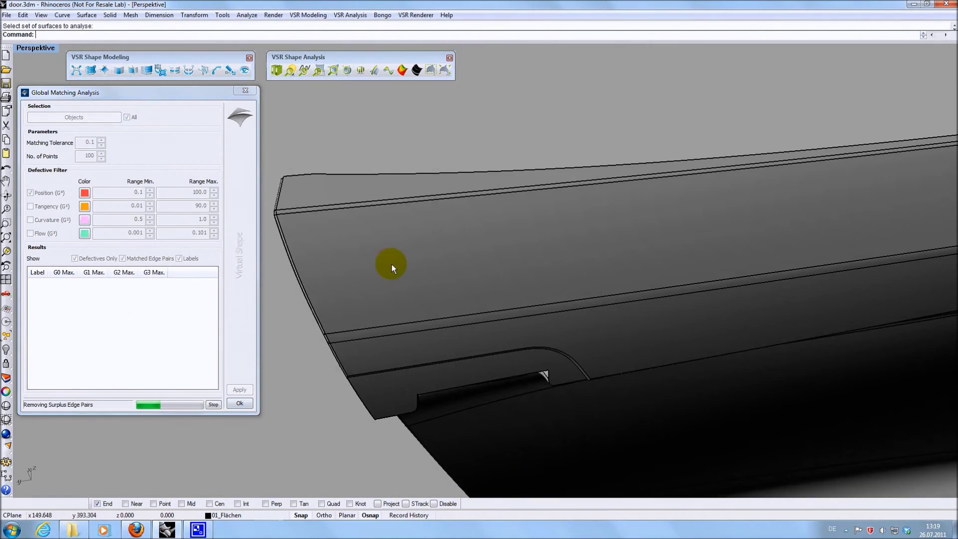
right_drag(391, 268, 484, 269)
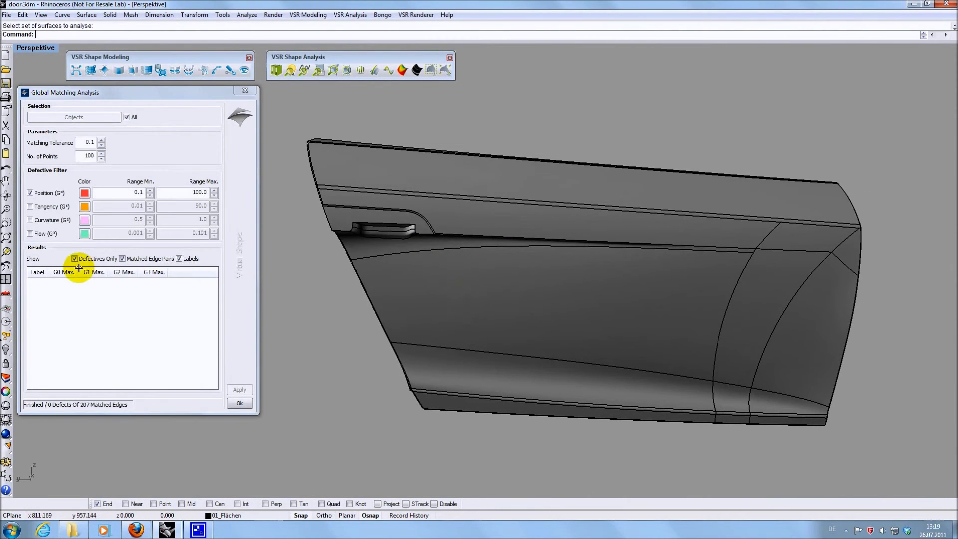
click(75, 258)
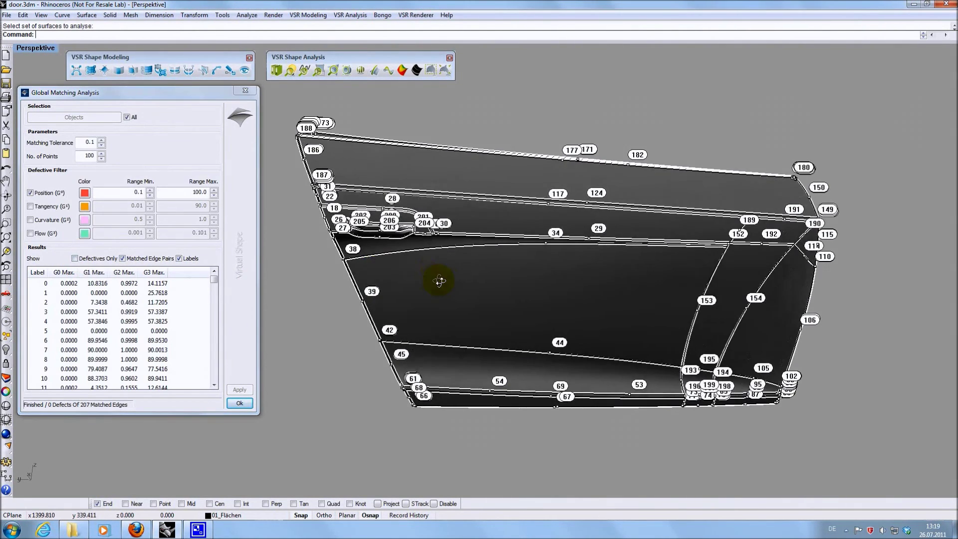
right_drag(439, 281, 394, 269)
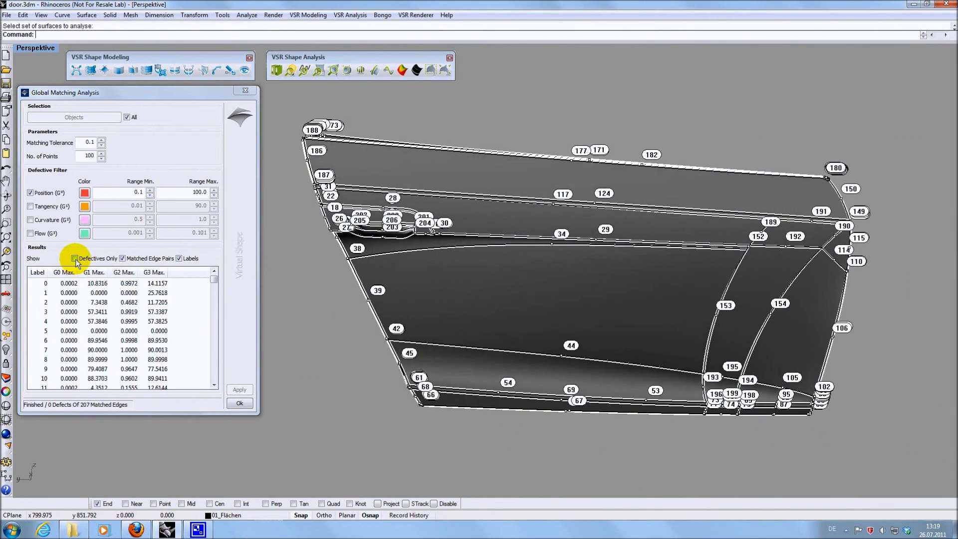